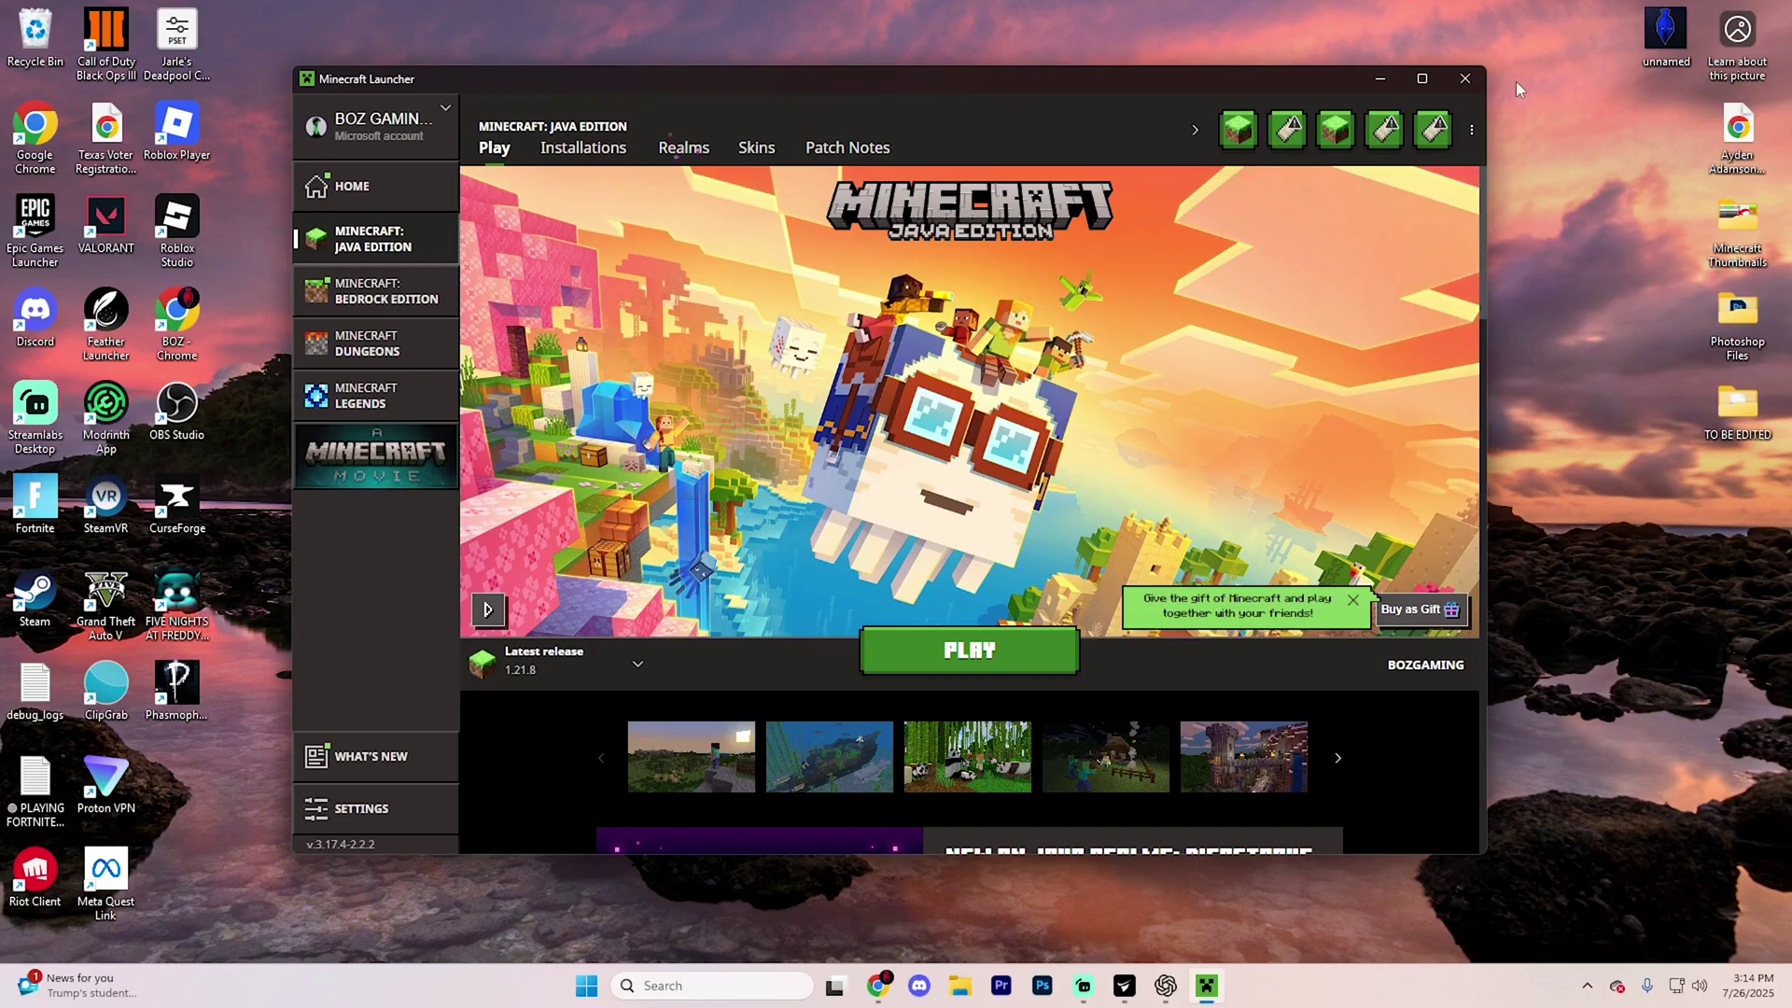
Step: Close the Minecraft Launcher and download the Forge installer for Minecraft 1.21.8, skipping the advertisement page
click(1465, 81)
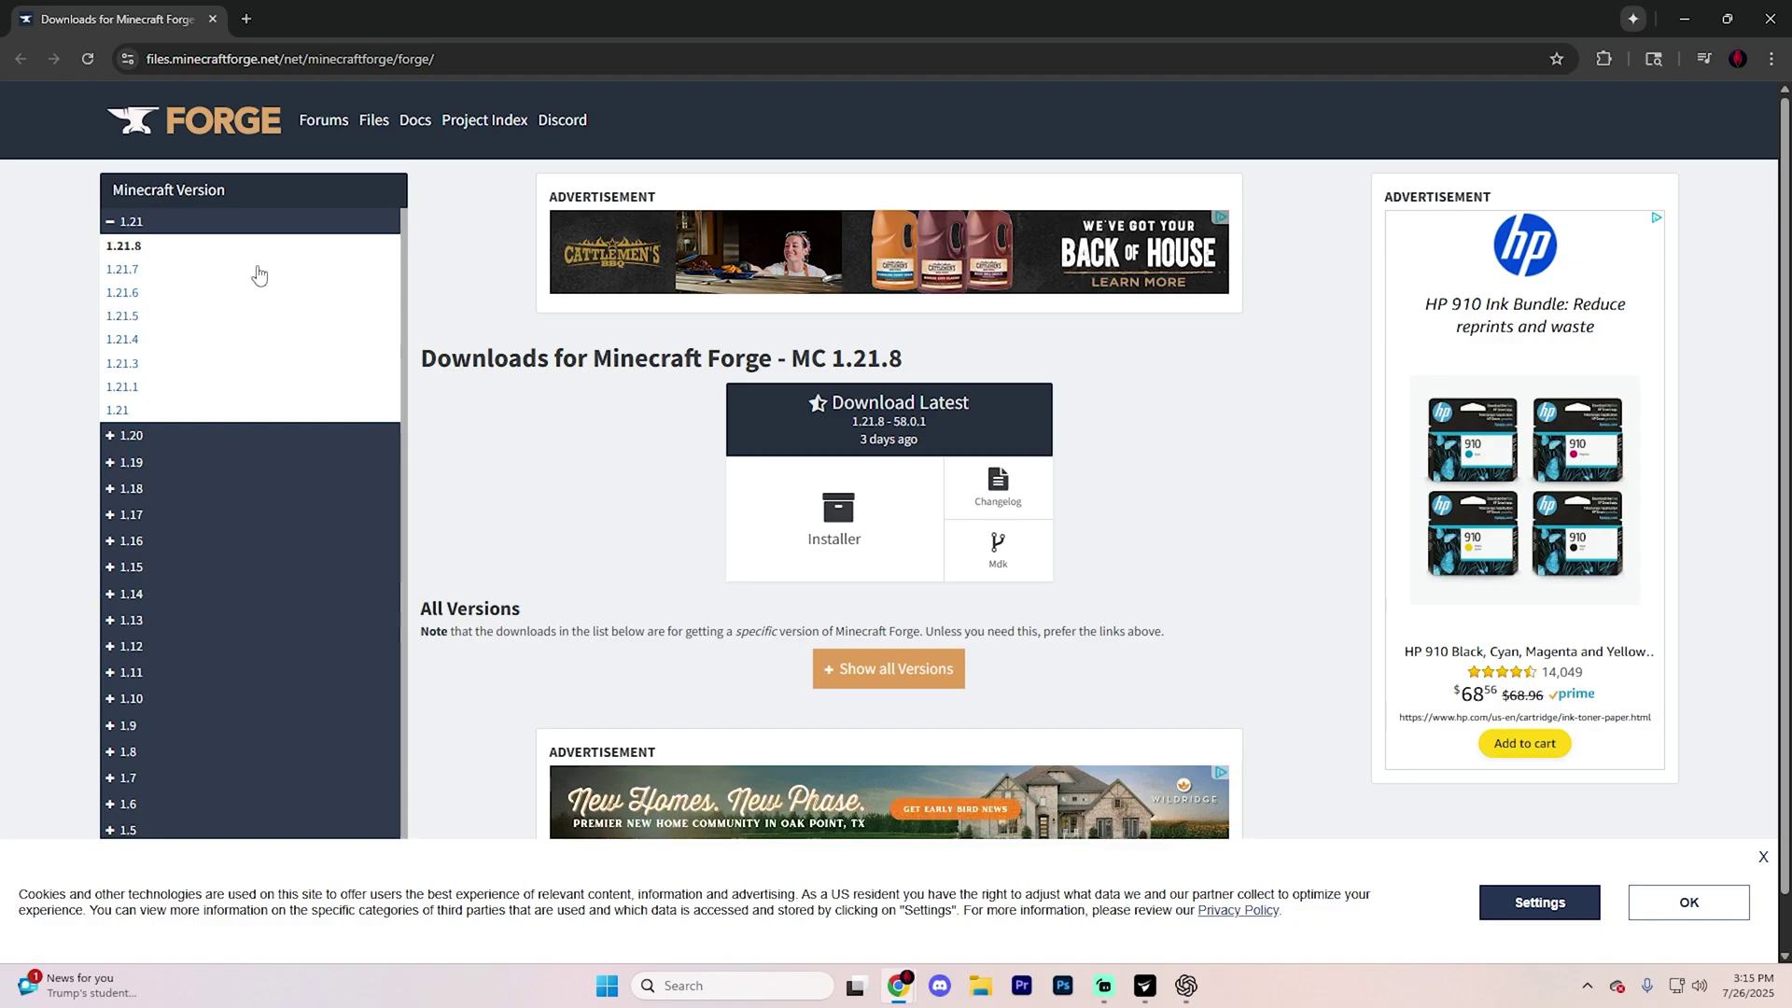
click(842, 515)
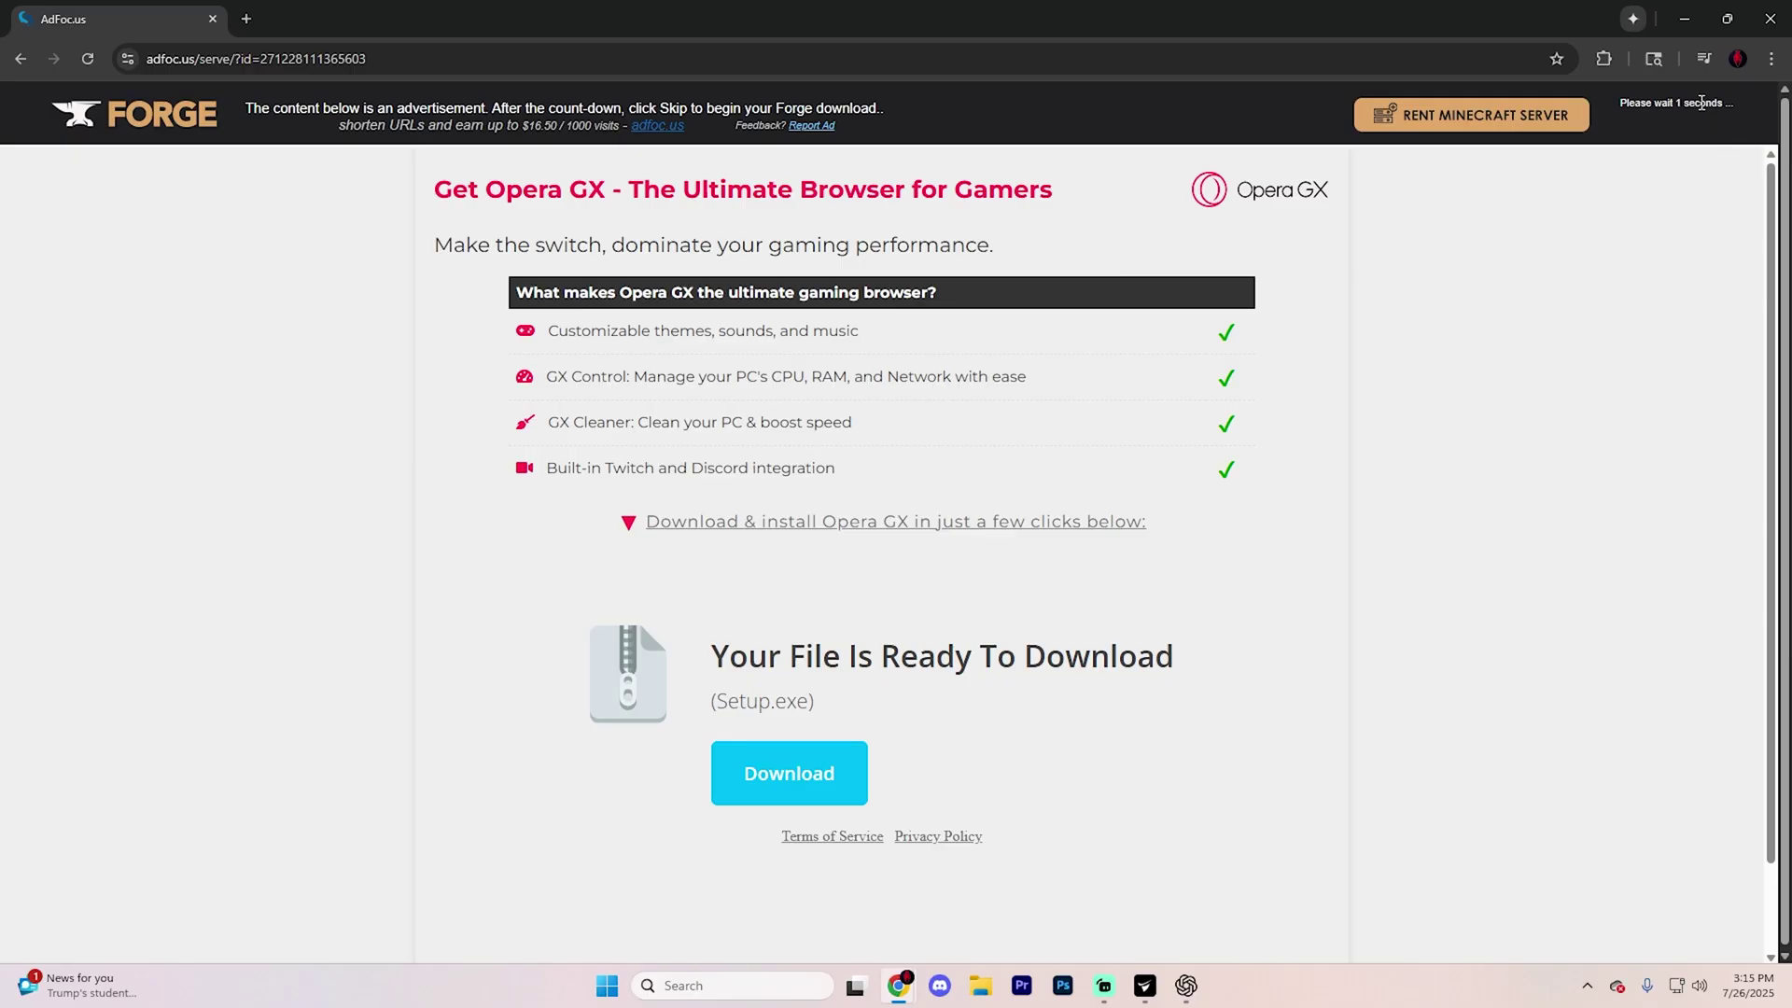
click(1695, 113)
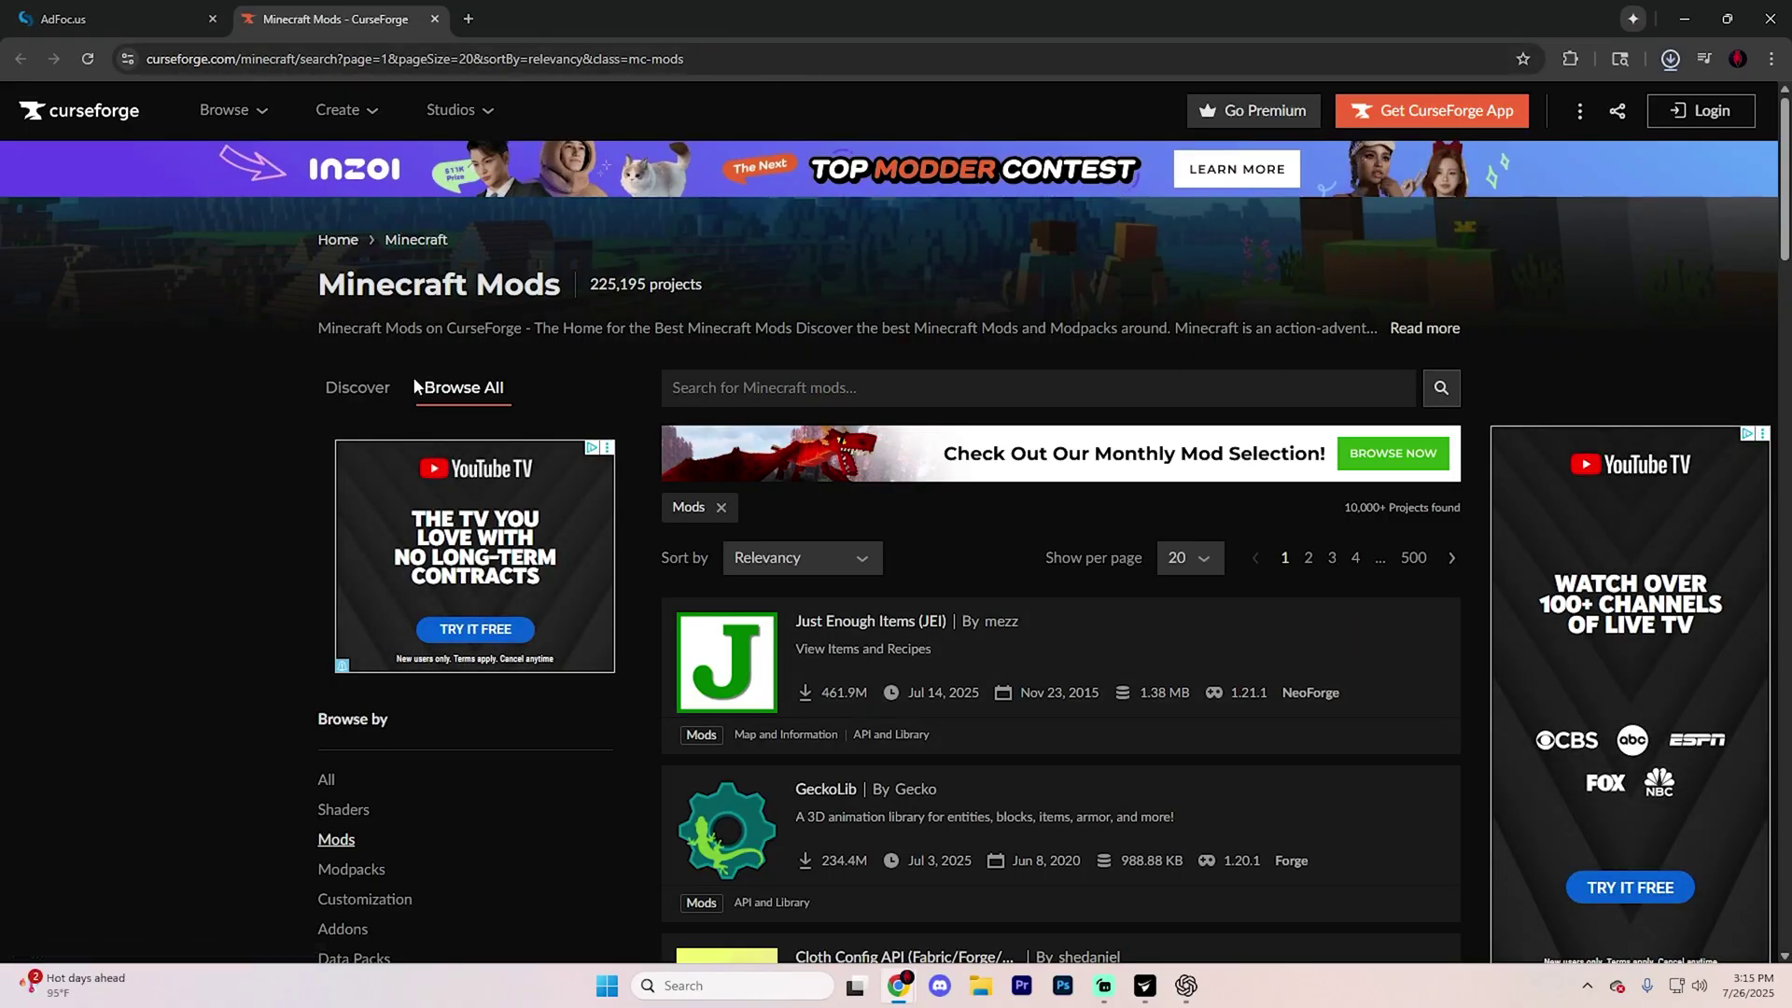
Step: Filter the CurseForge Minecraft mods by the Forge mod loader and game version 1.21.8
scroll(415, 378, down, 2)
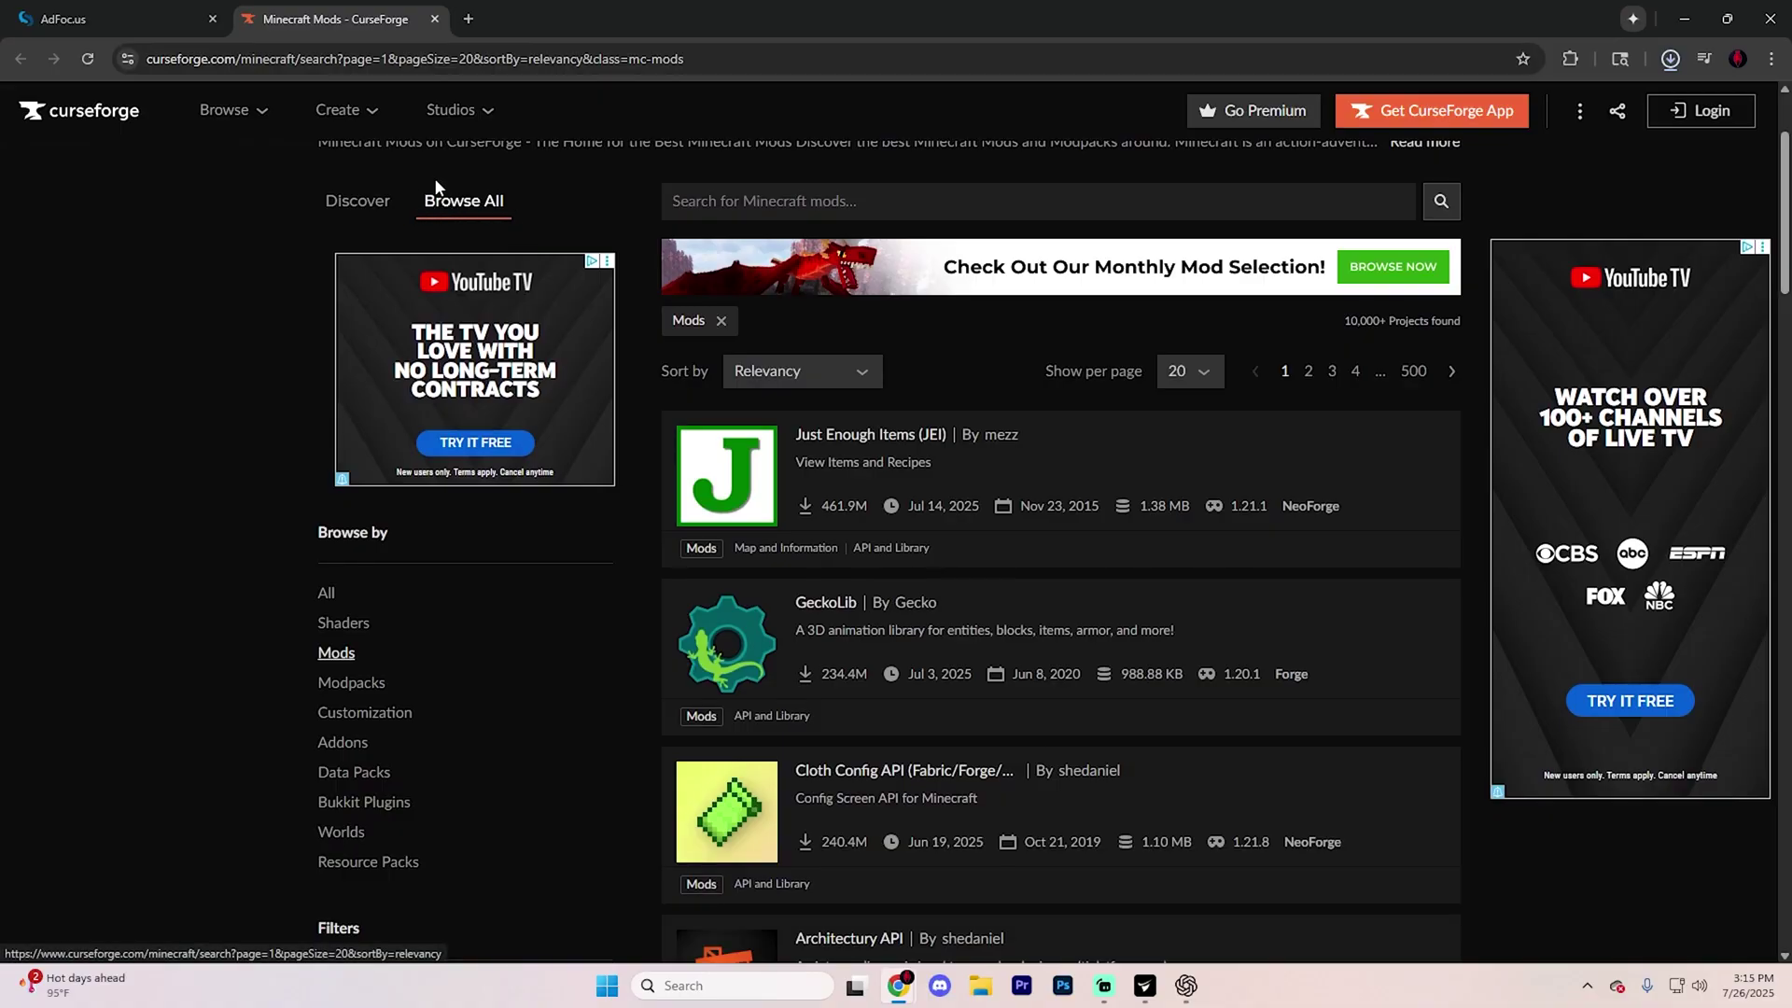
scroll(429, 398, down, 5)
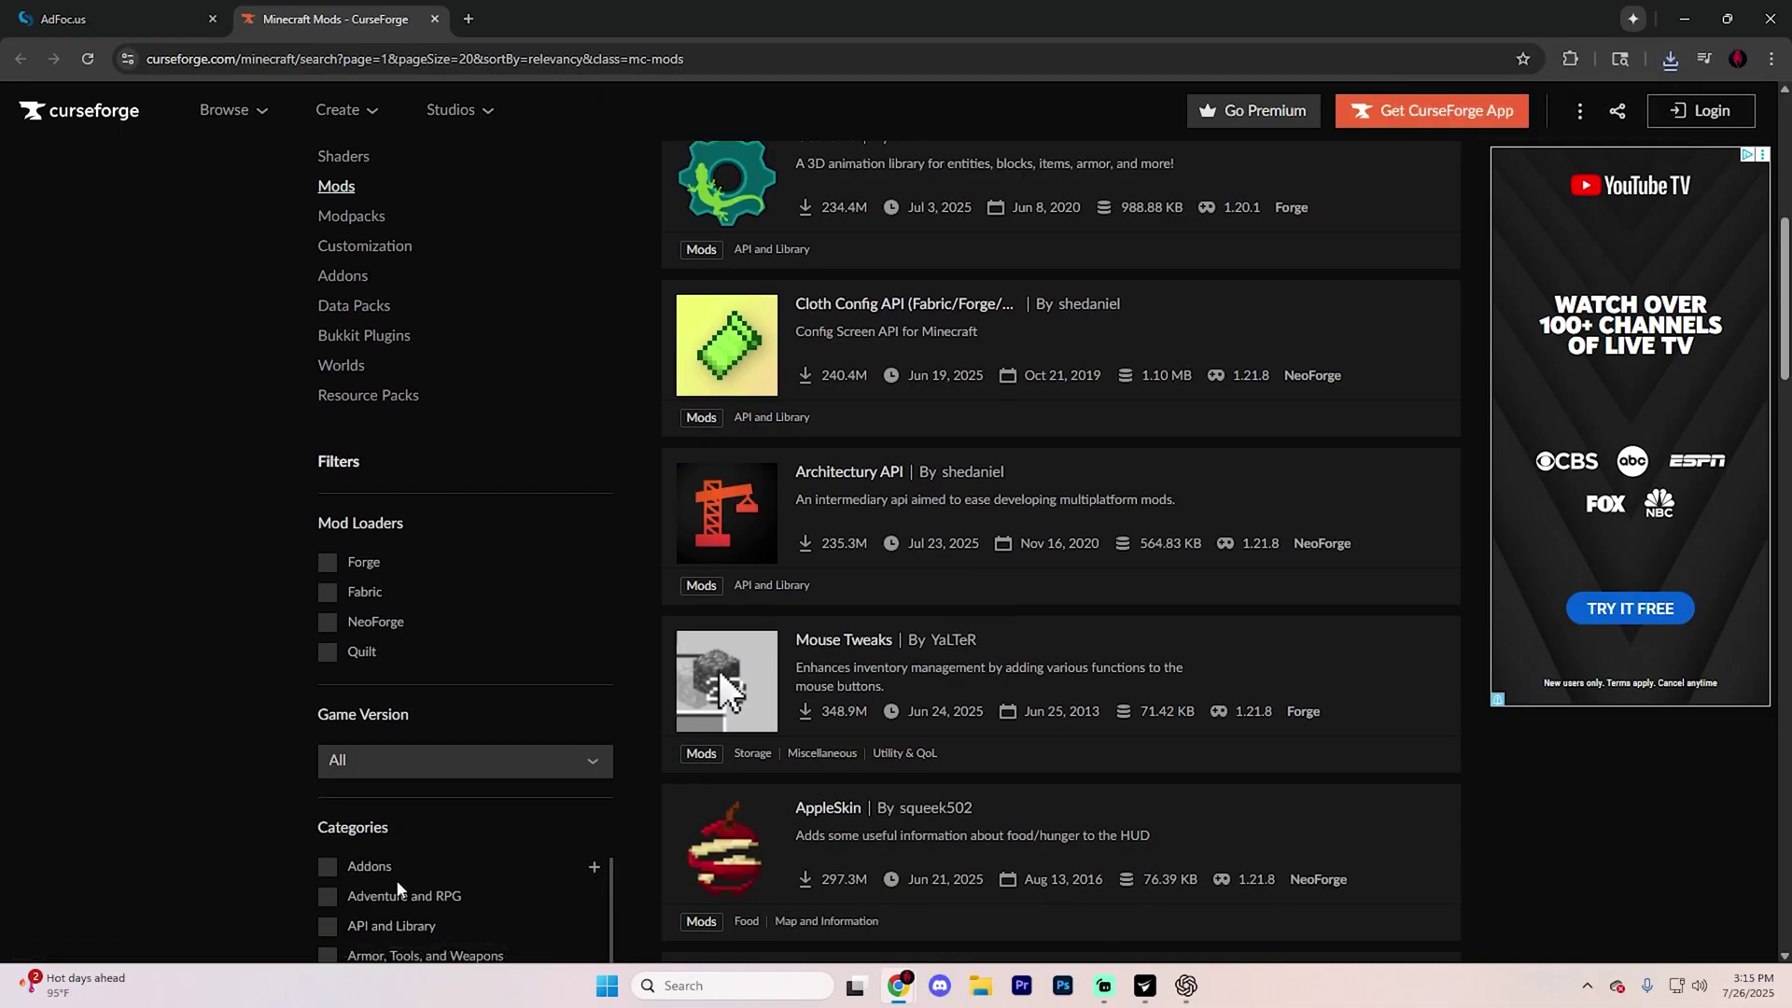
triple_click(312, 536)
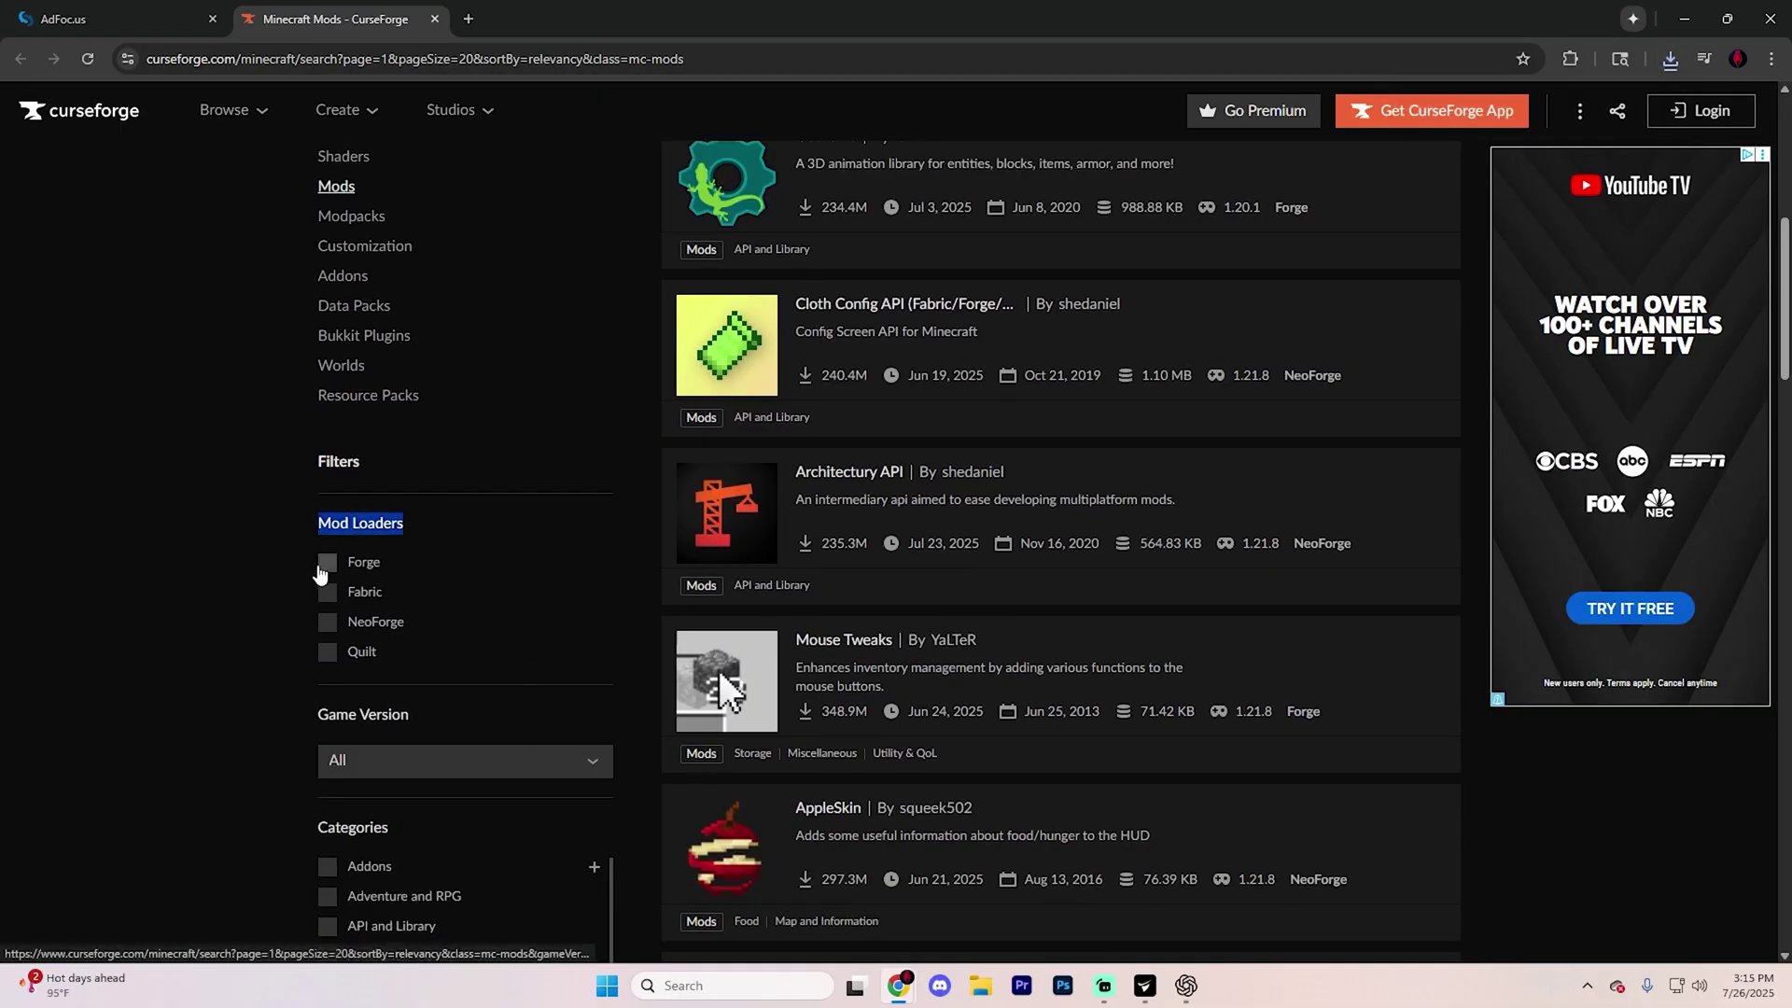
click(320, 569)
scroll(424, 572, down, 2)
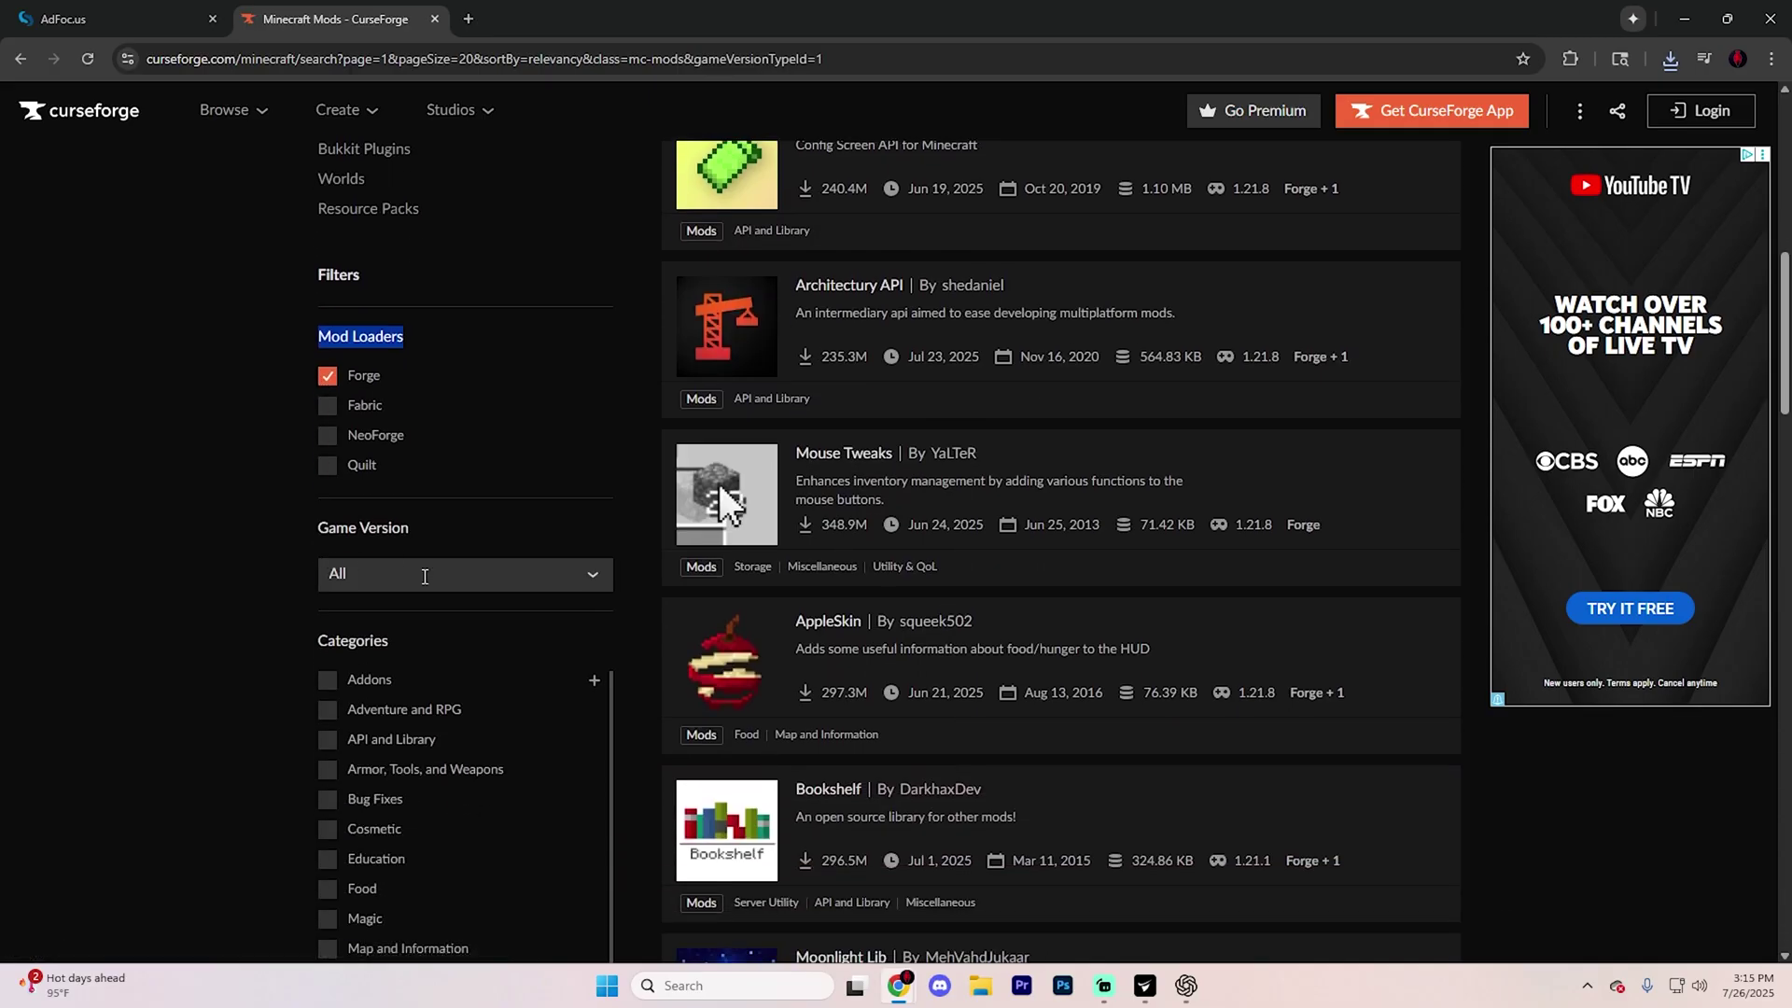
click(424, 575)
click(377, 612)
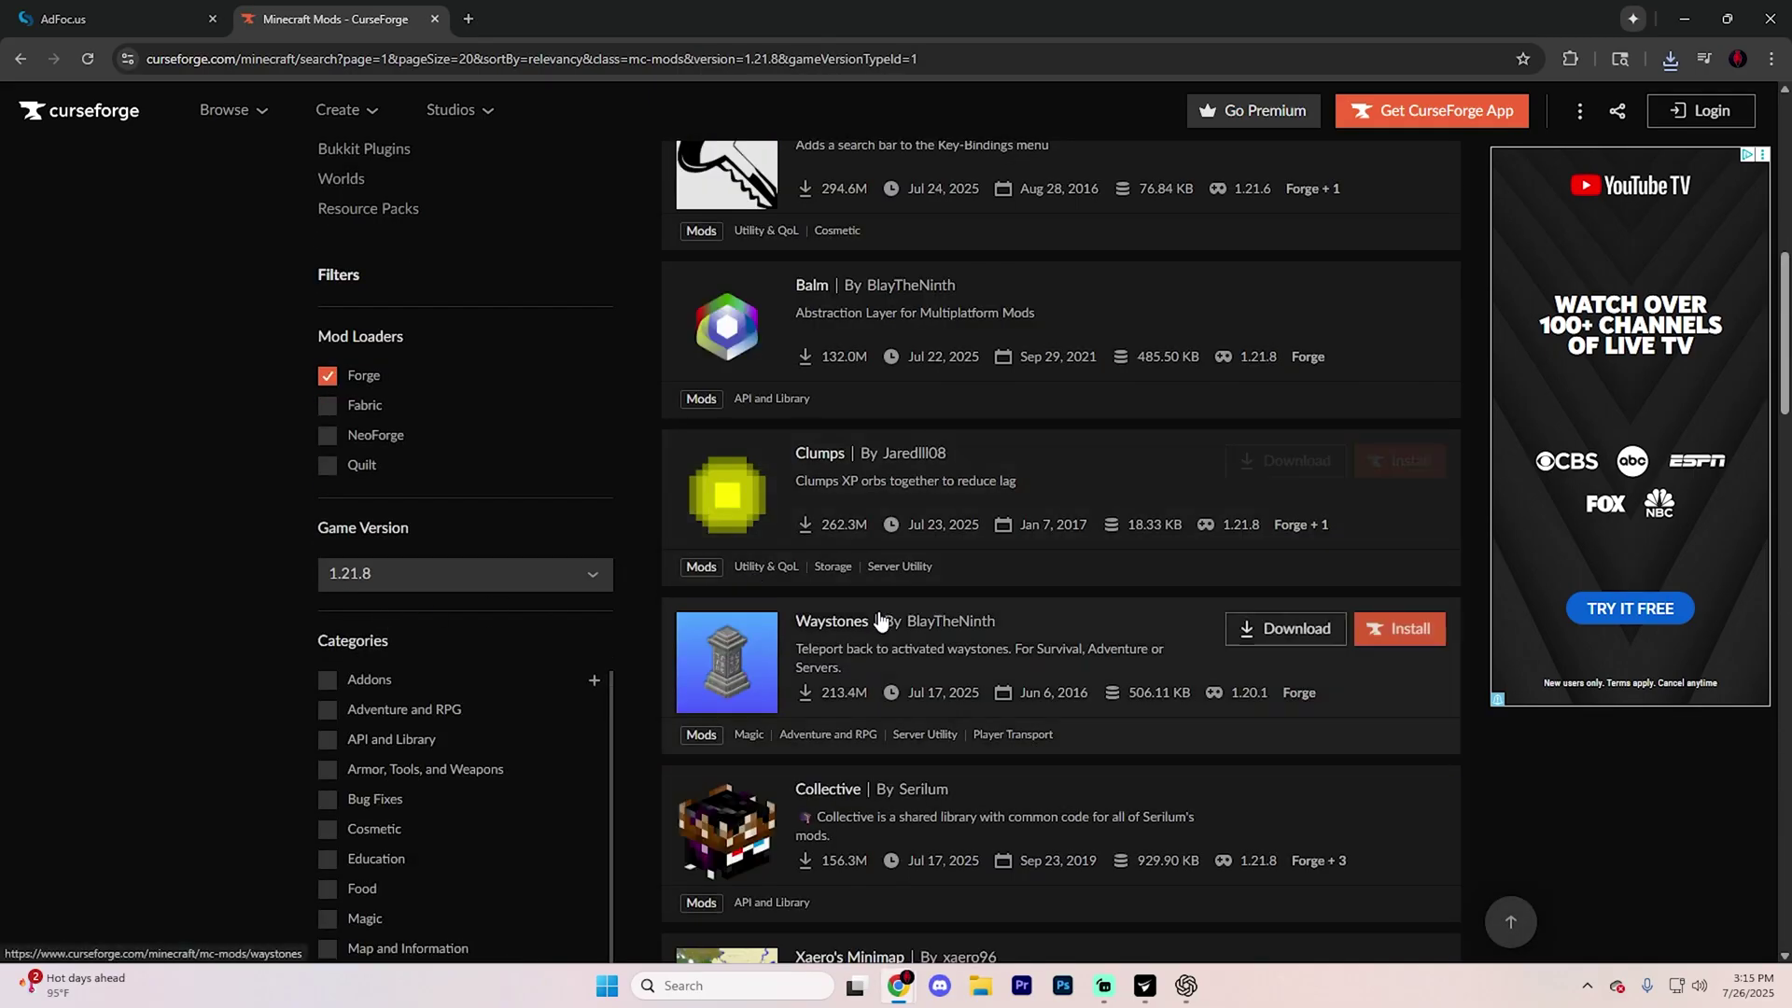
Step: Browse the filtered mod list and open the Not Enough Animations mod page
scroll(1128, 708, up, 4)
scroll(1012, 364, up, 2)
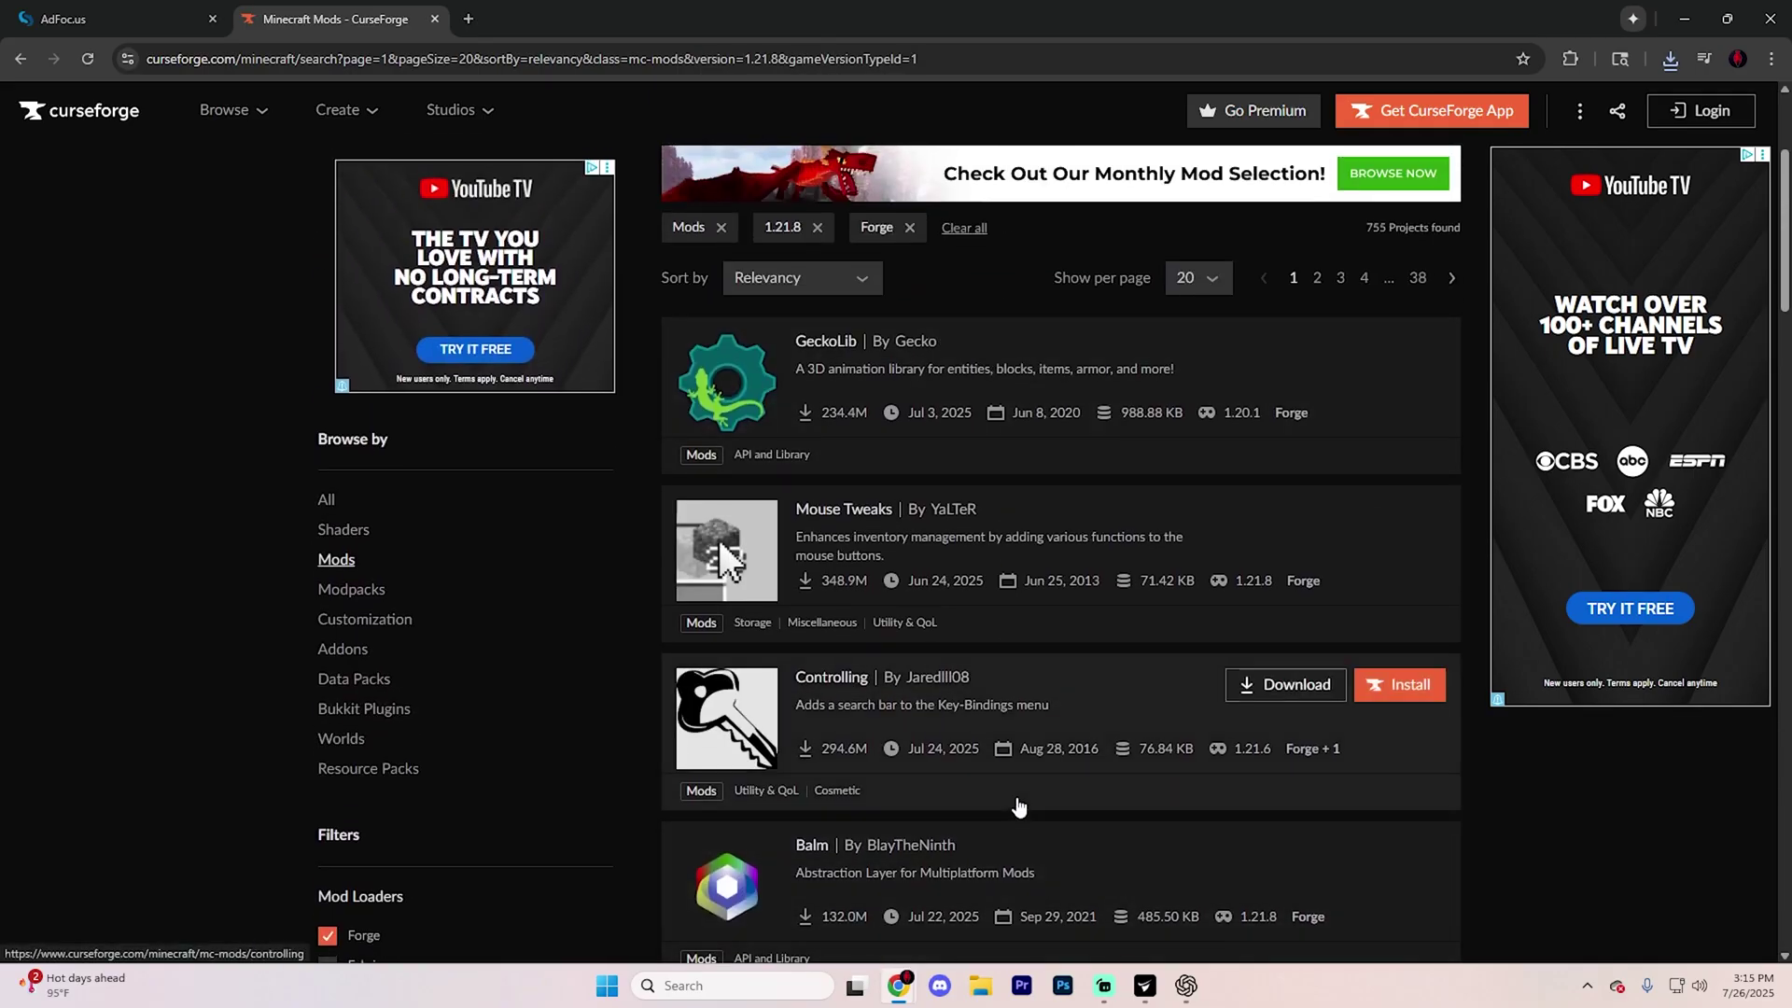
scroll(1043, 301, down, 1)
scroll(1043, 302, down, 15)
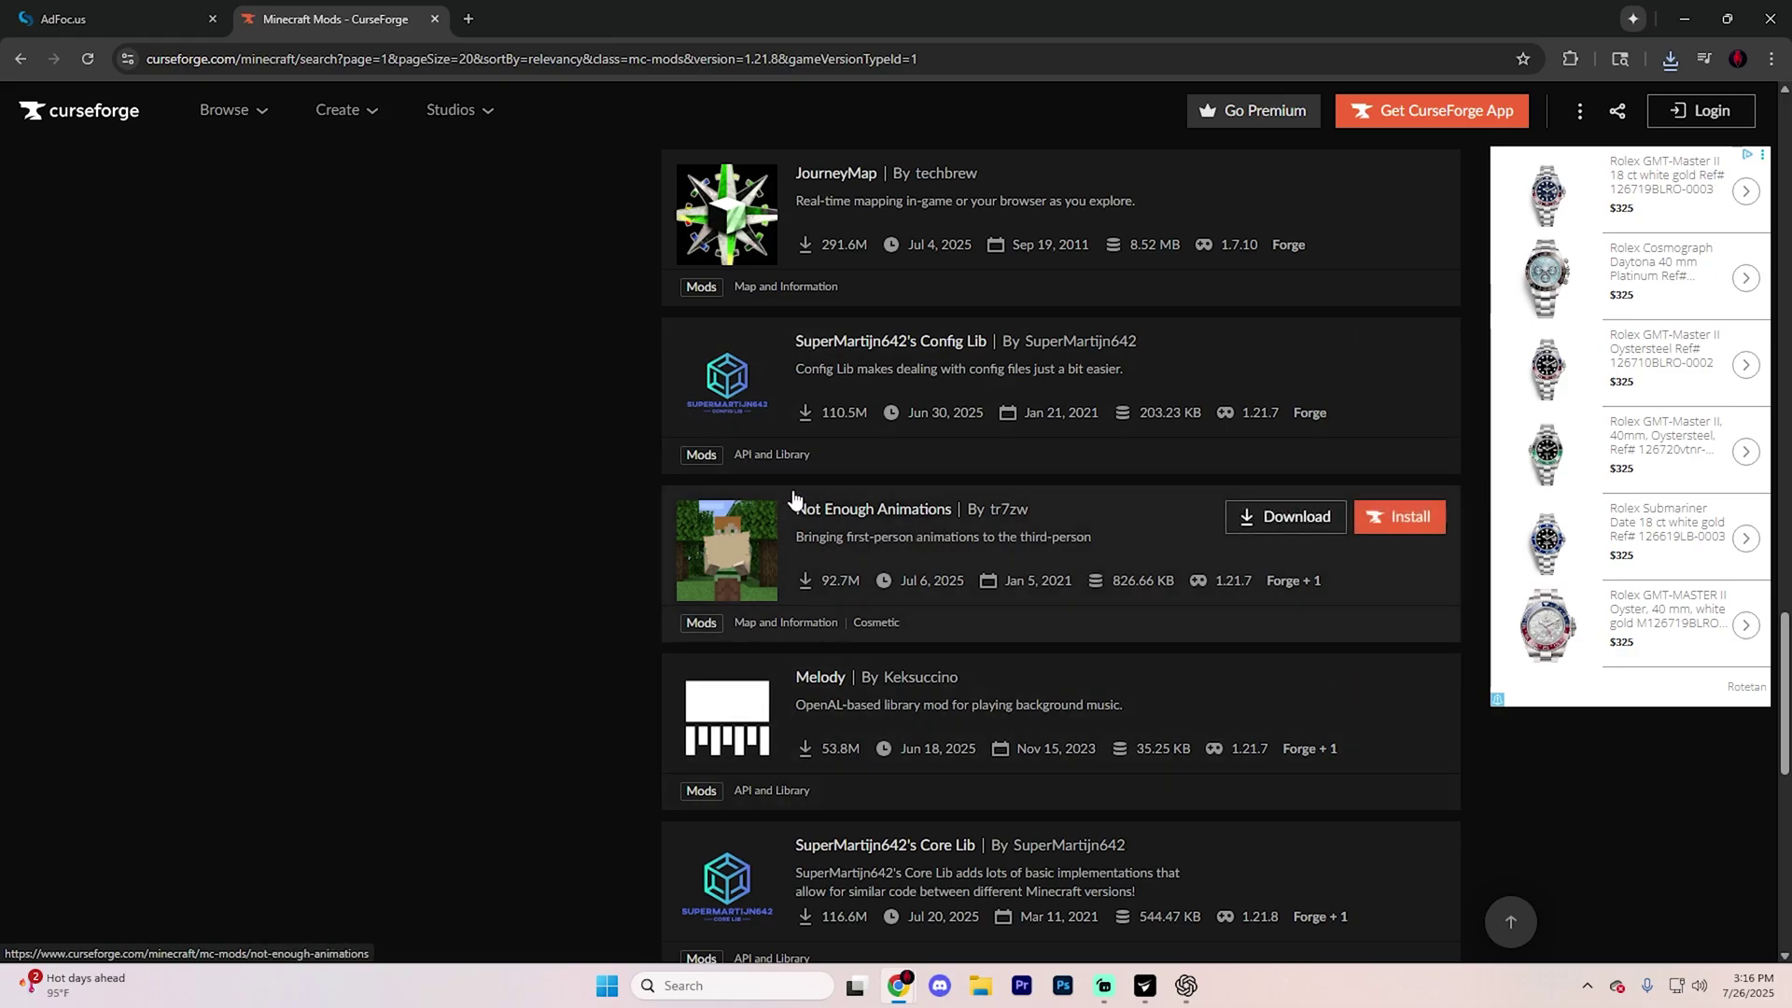
click(875, 508)
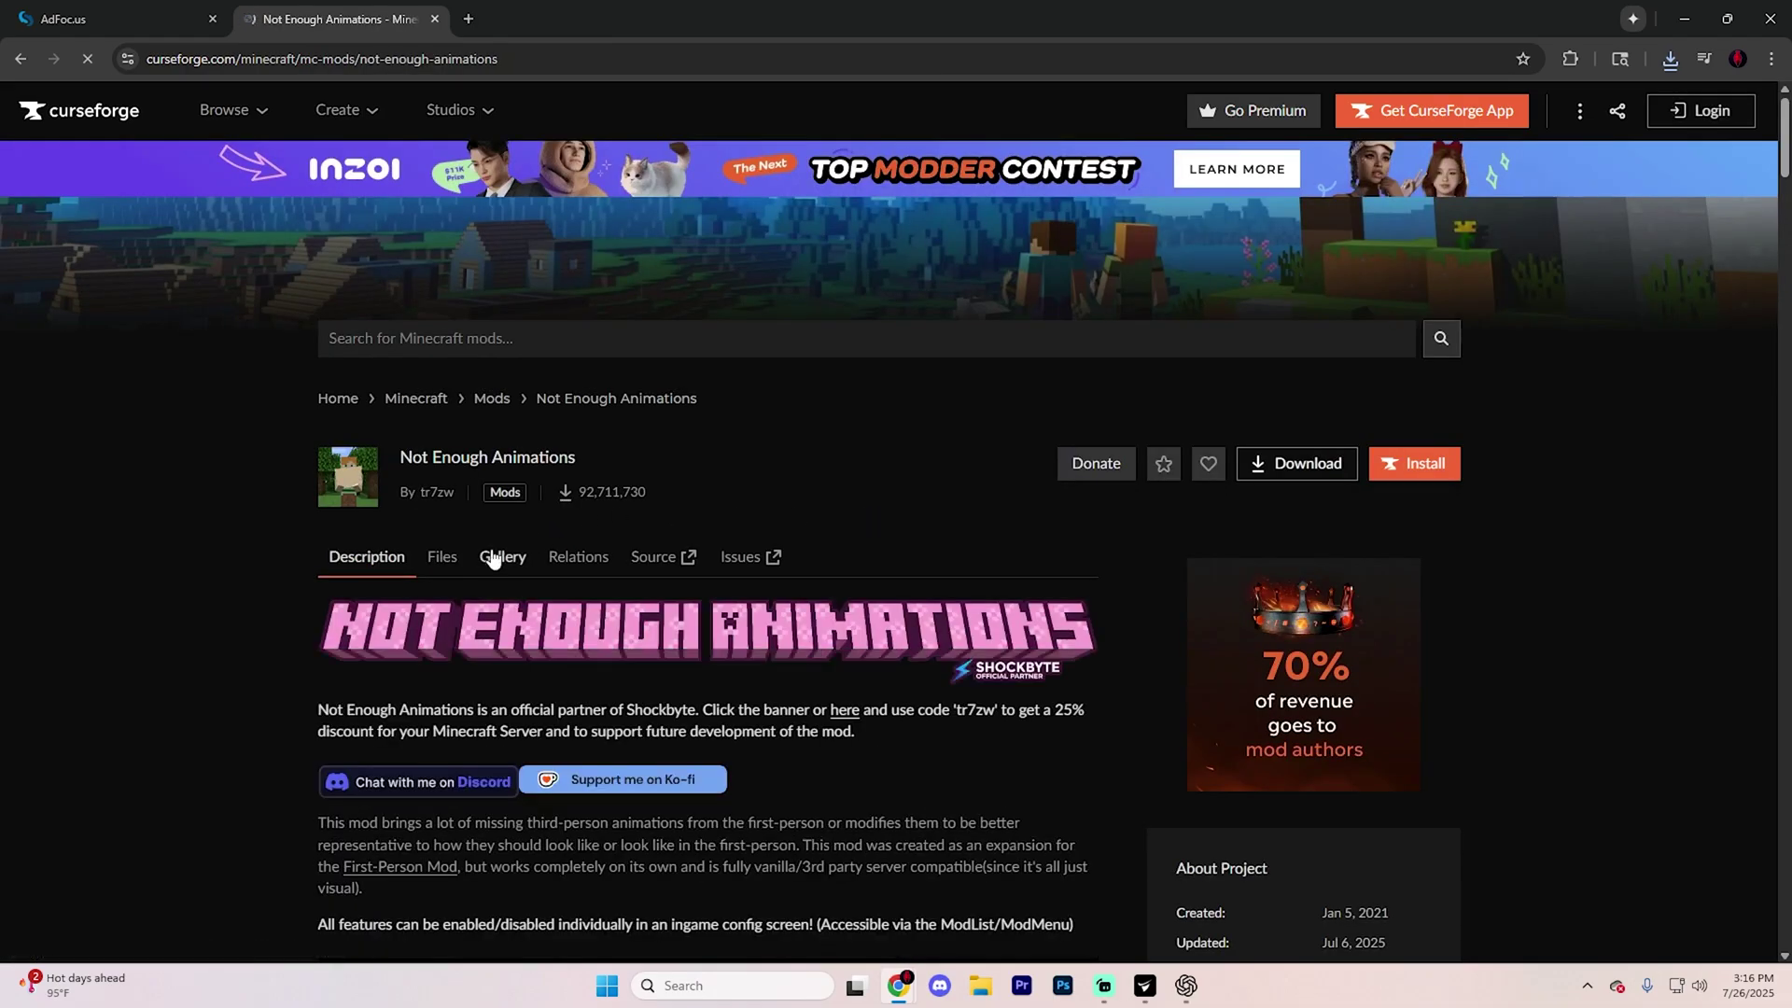
Step: Filter the Not Enough Animations files by Forge and version 1.21.8, and download the 1.10.1-1.21.6 Forge file
click(441, 558)
scroll(776, 468, down, 4)
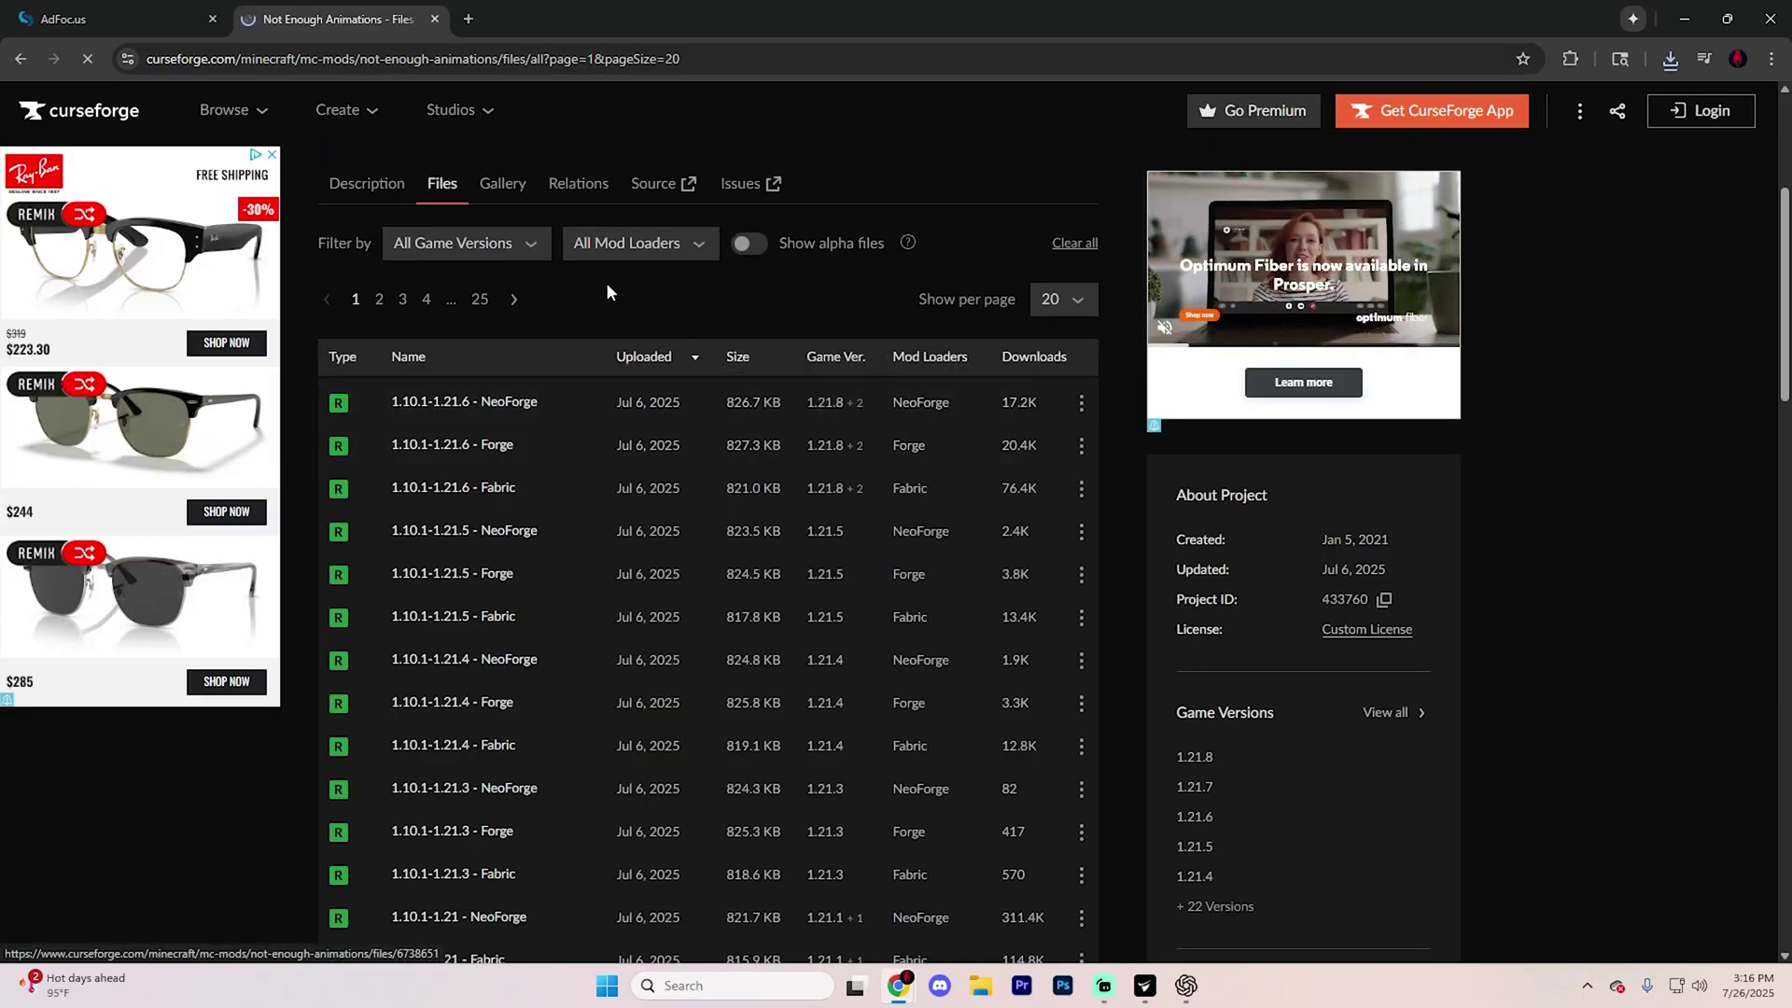
click(660, 246)
click(597, 343)
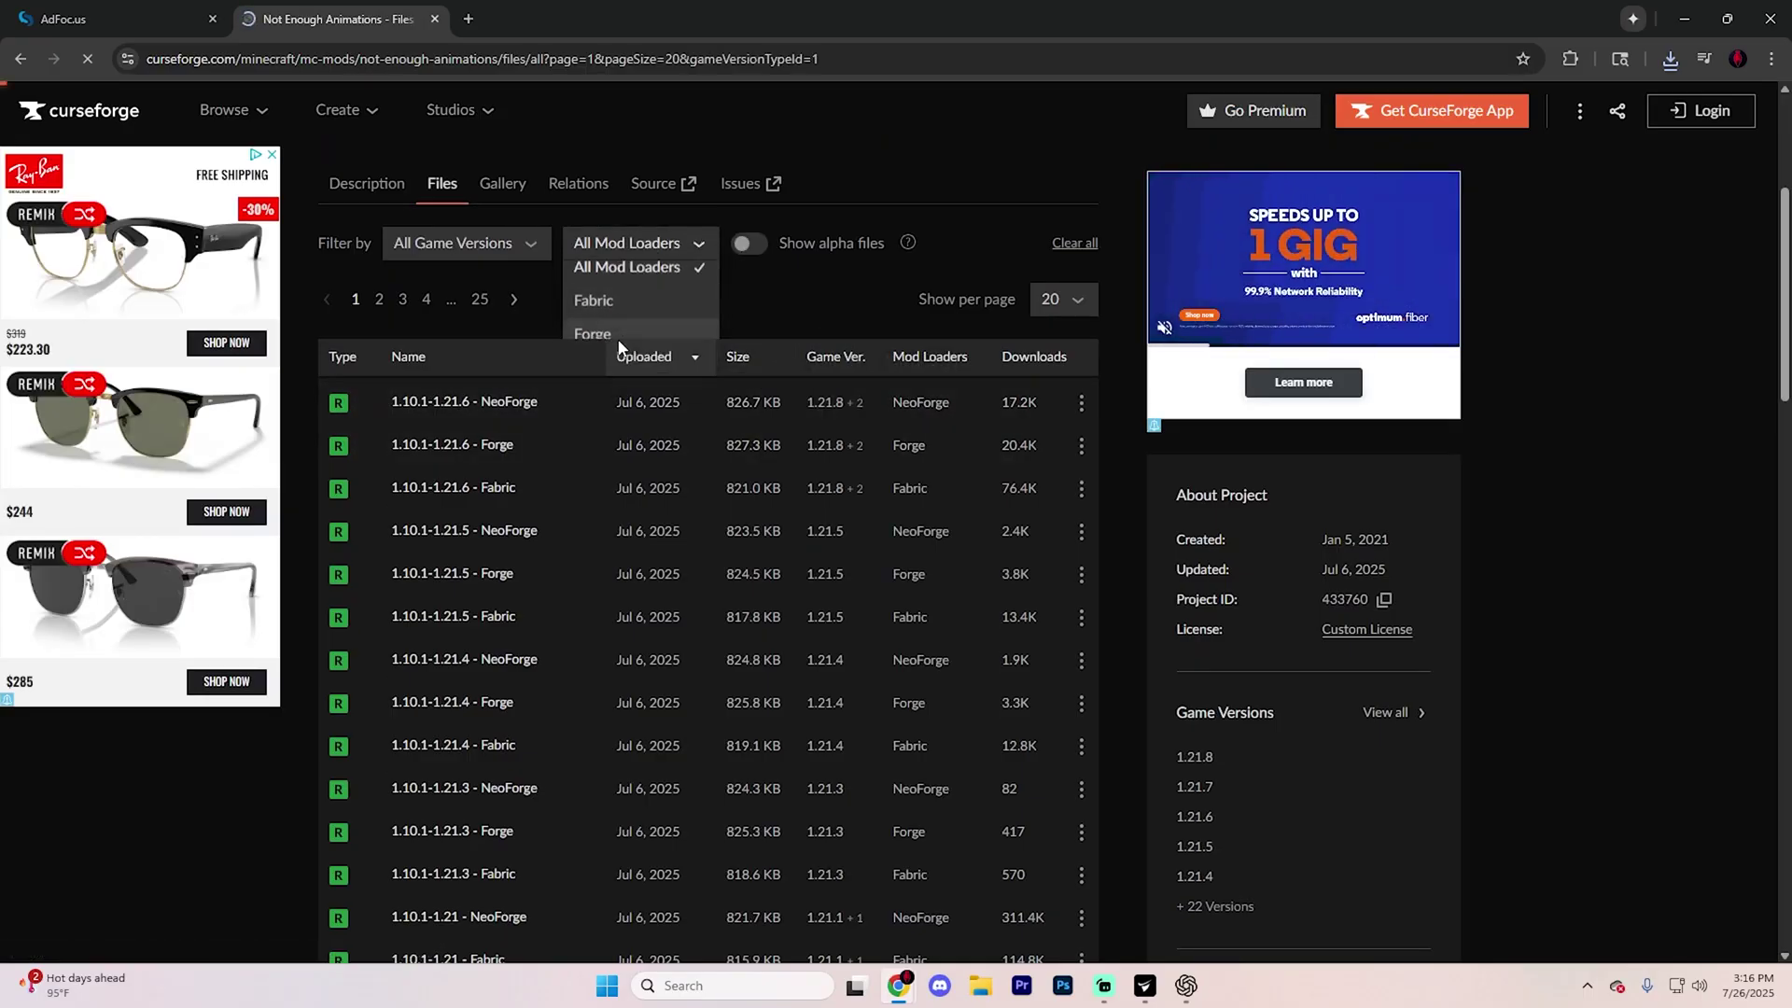
click(523, 245)
click(485, 312)
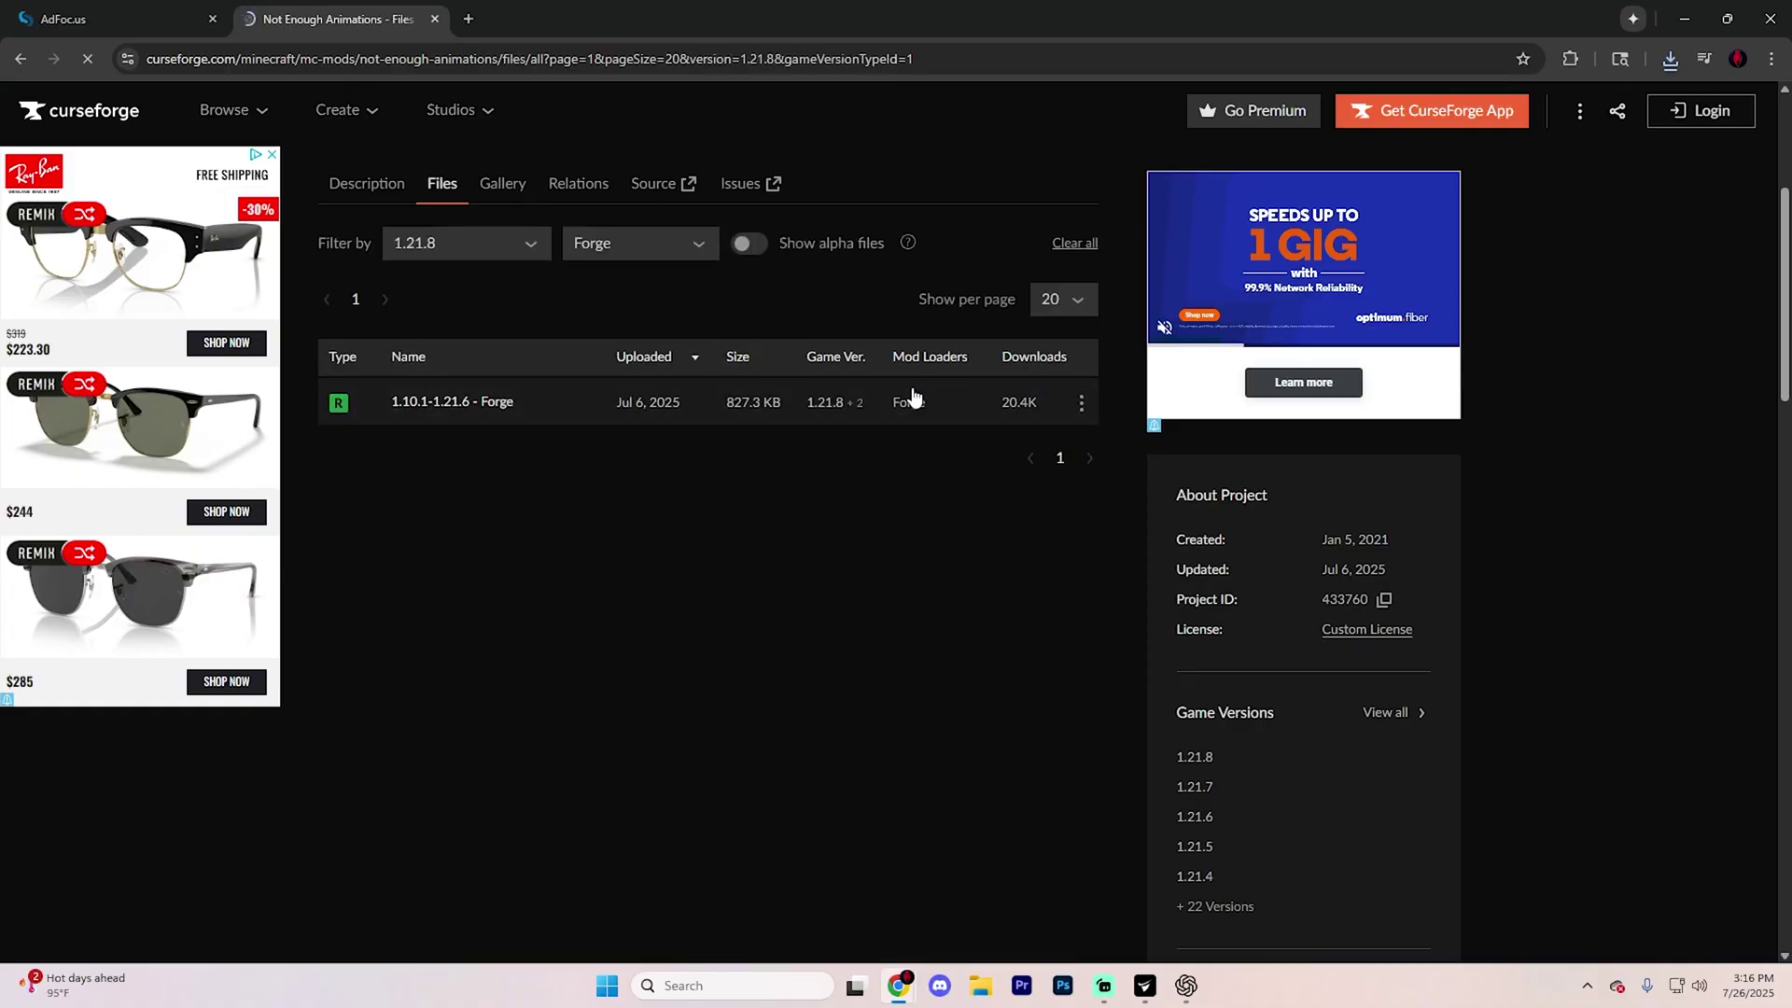
click(1081, 402)
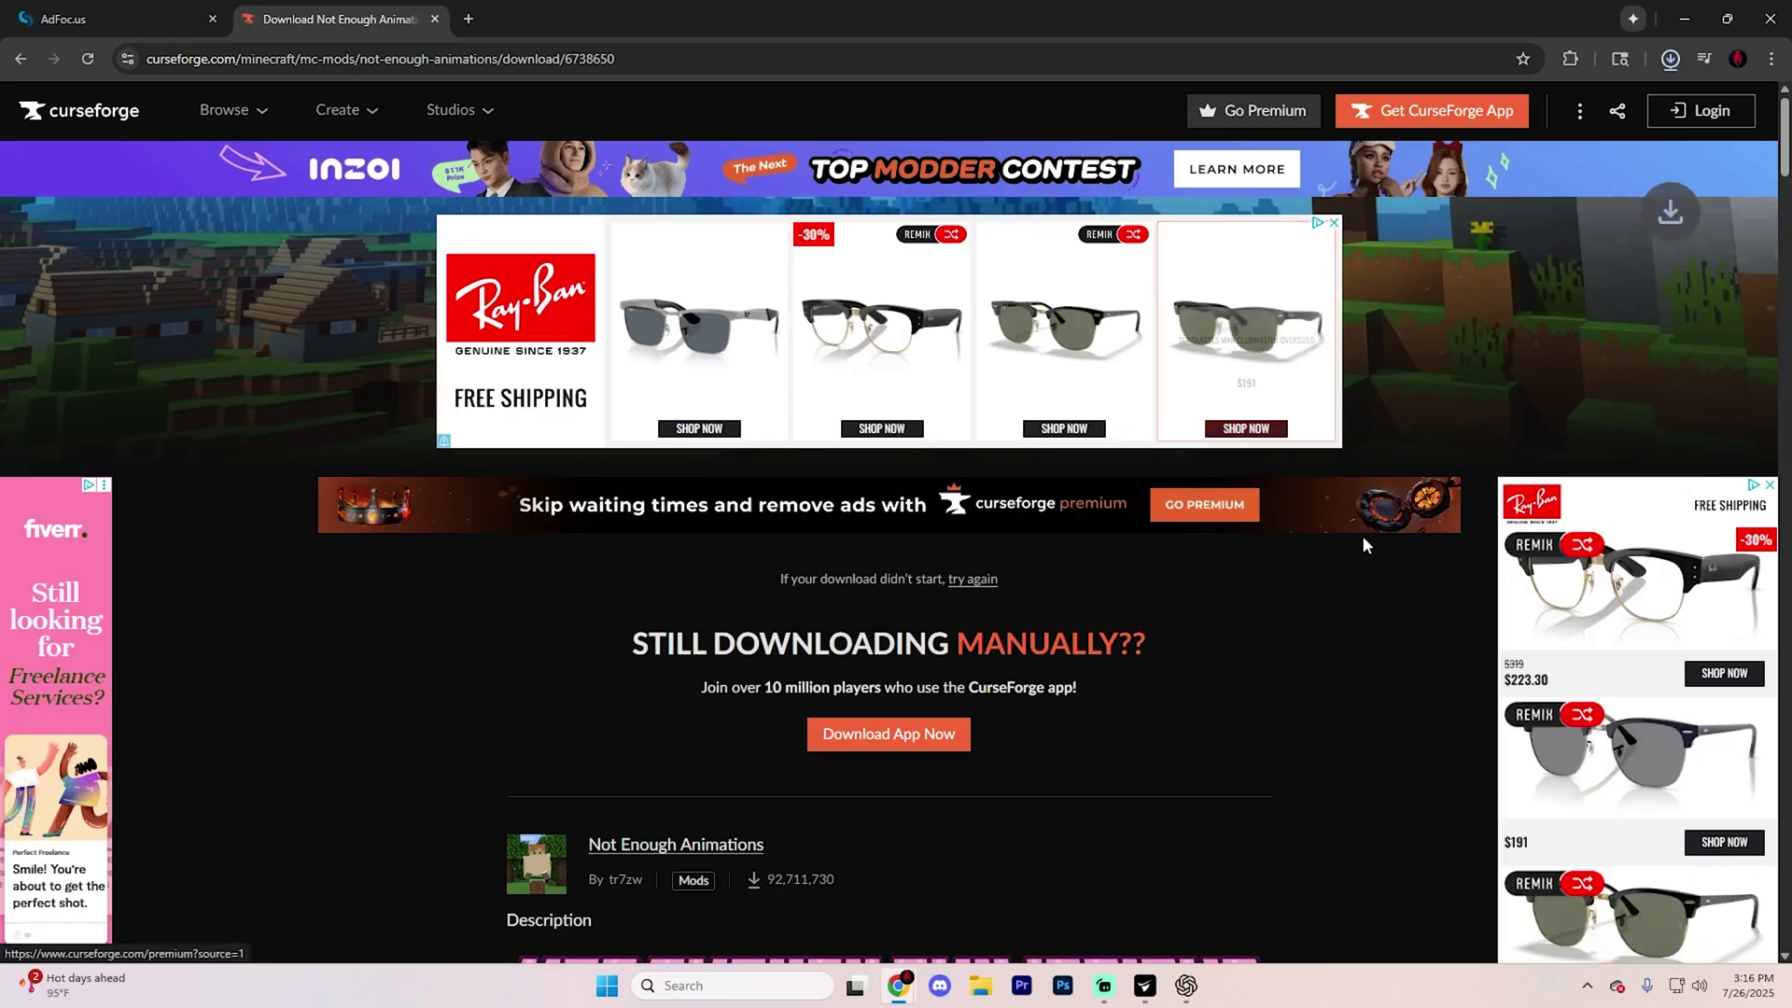
Step: Run forge-1.21.8-58.0.1-installer from the Downloads folder and install the Forge client in the default .minecraft folder
key(super+d)
key(super+e)
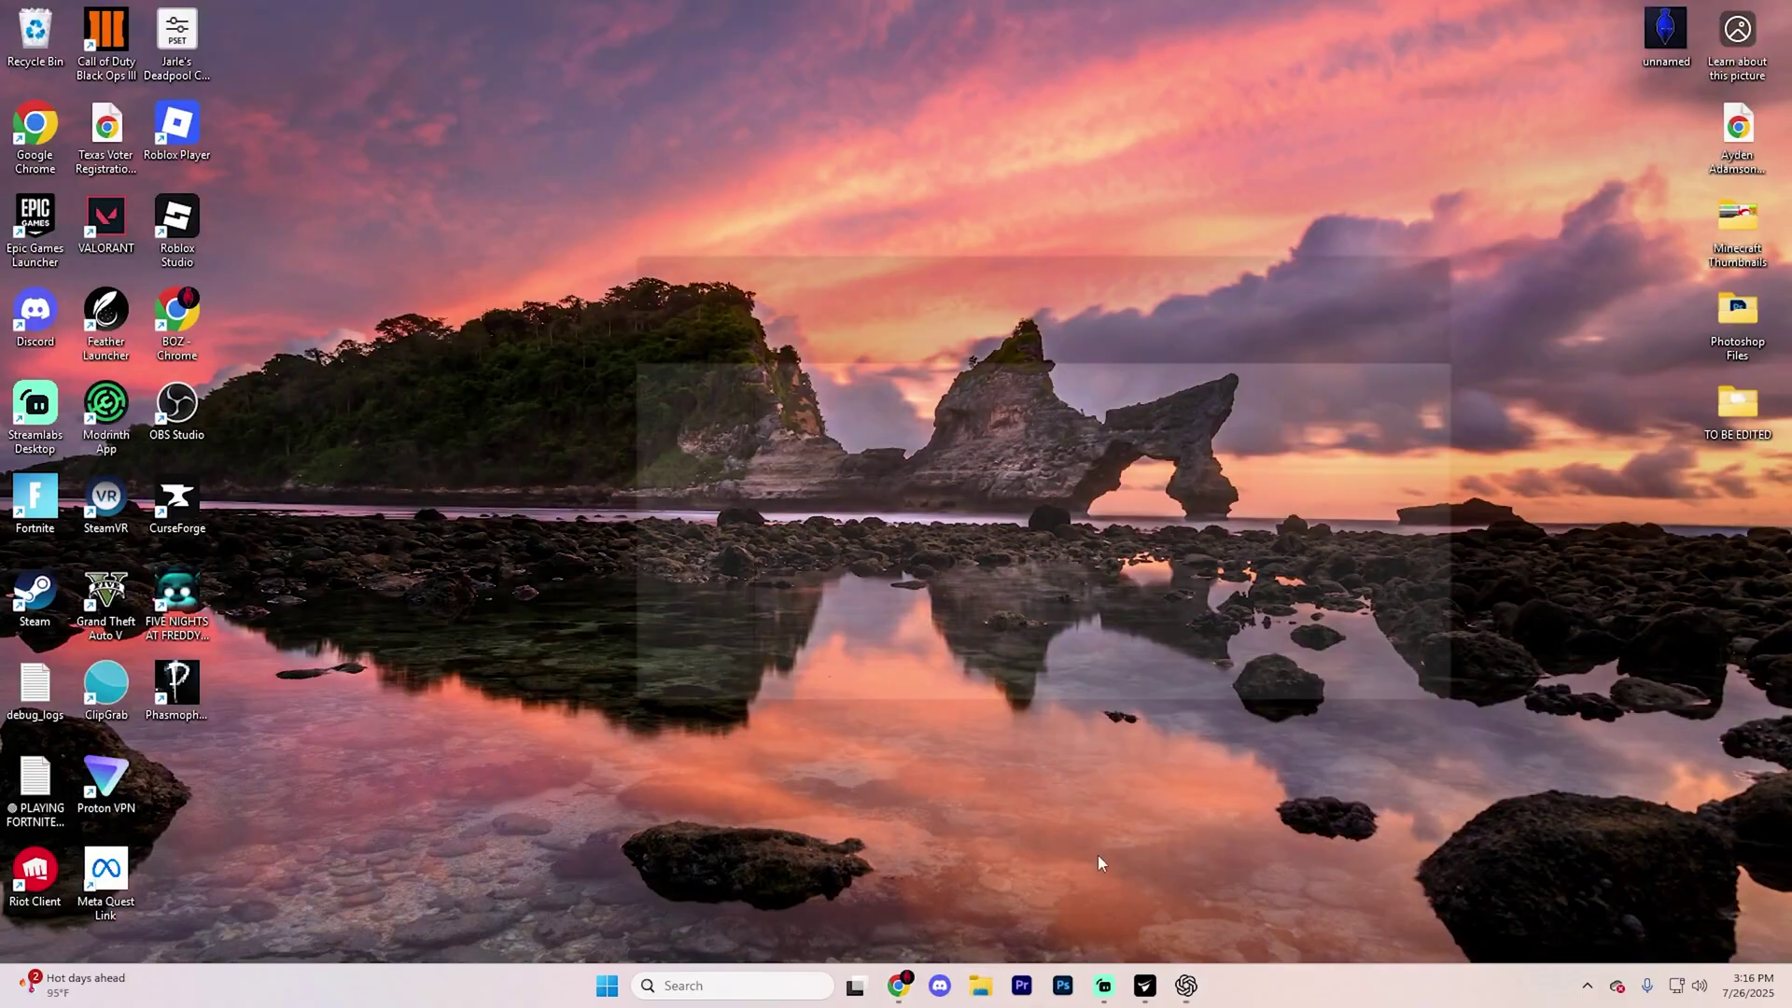
click(638, 519)
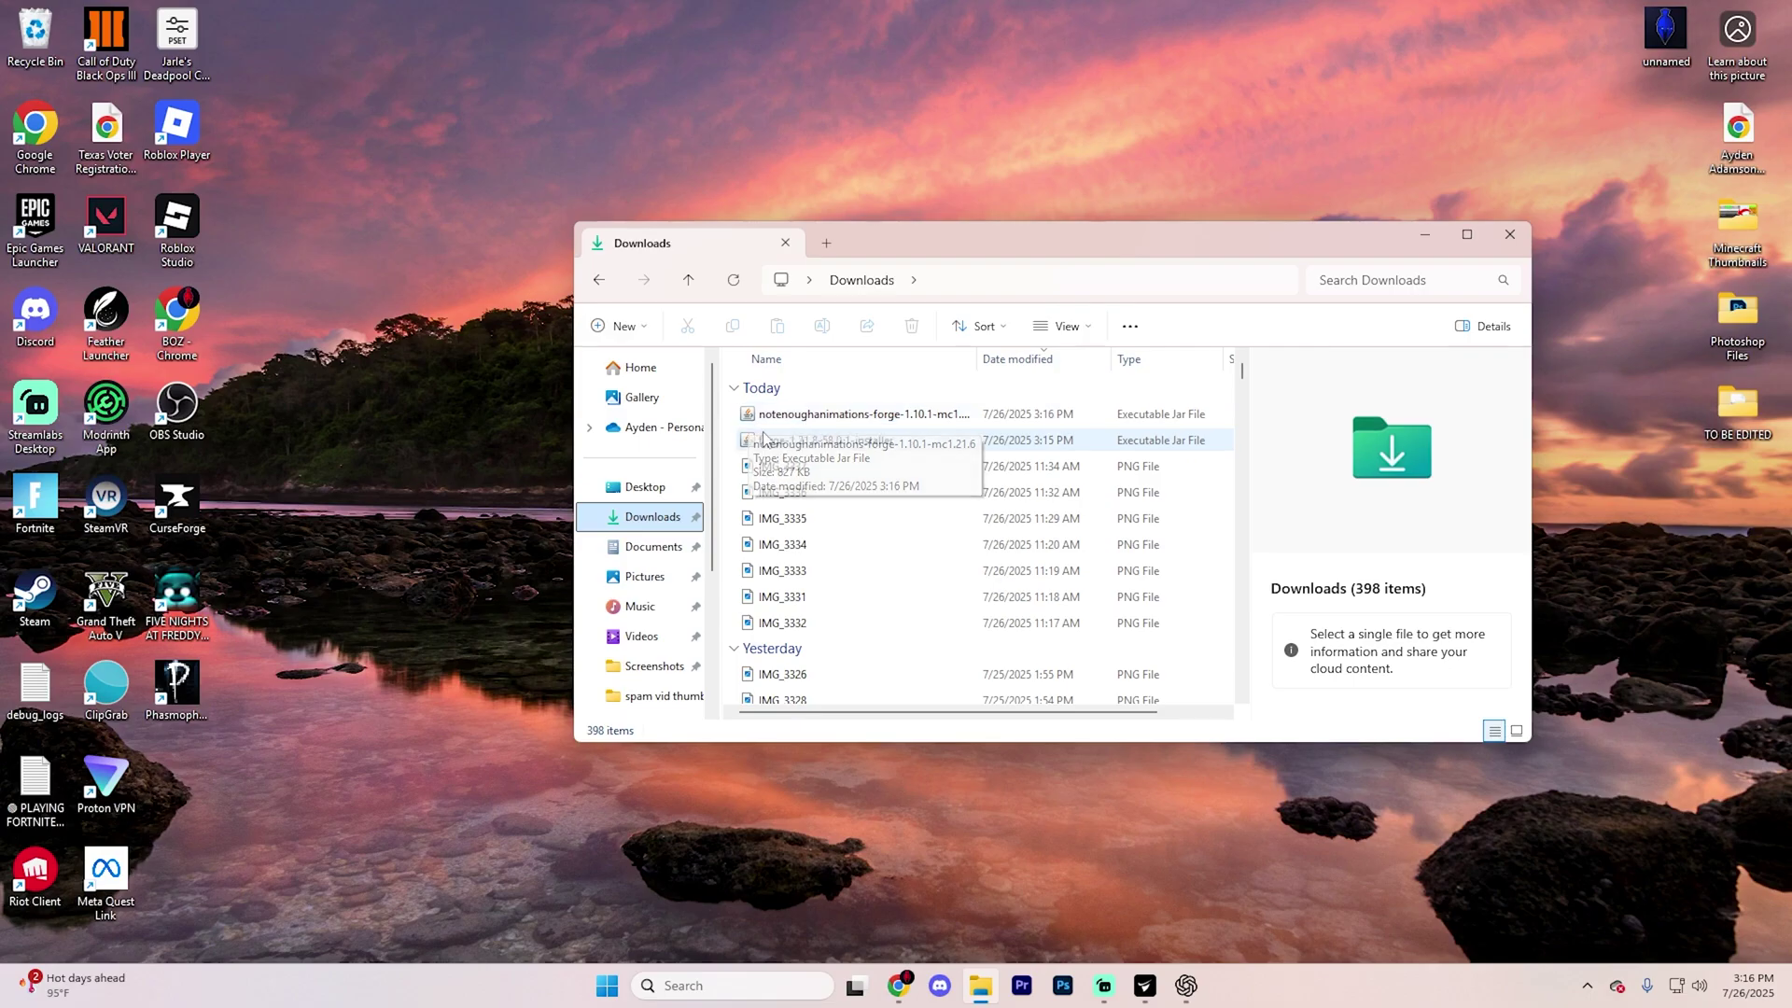
click(875, 443)
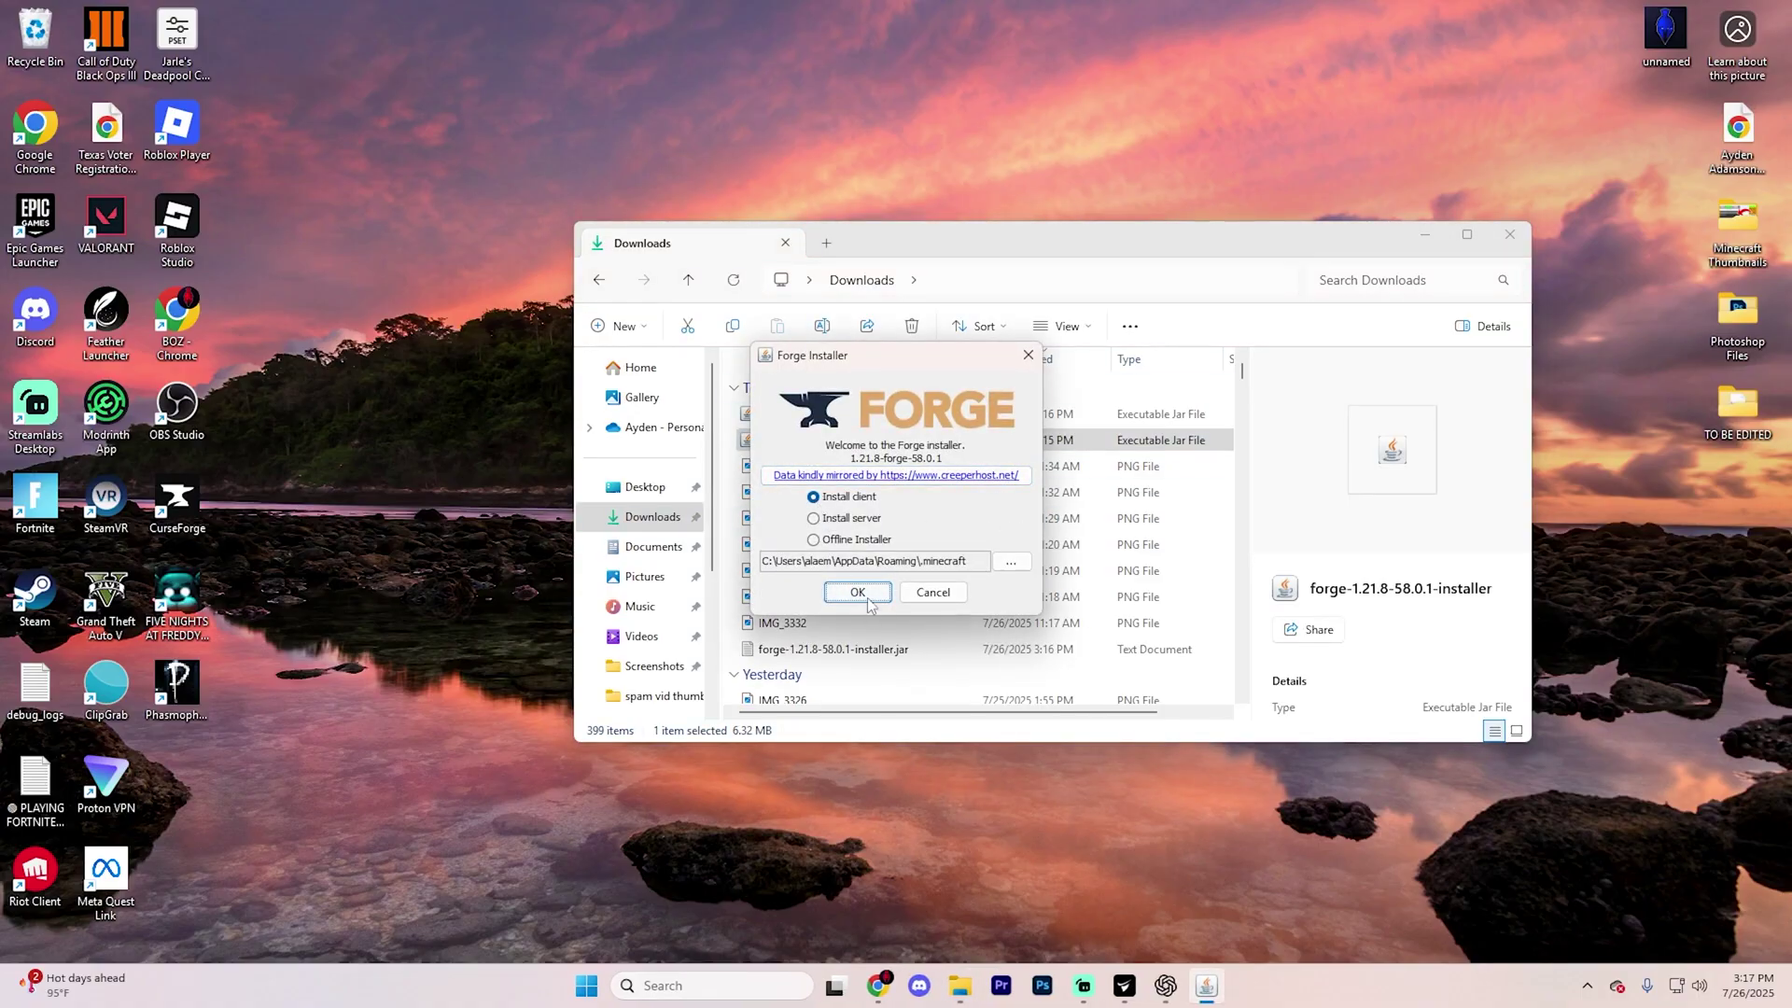
click(868, 602)
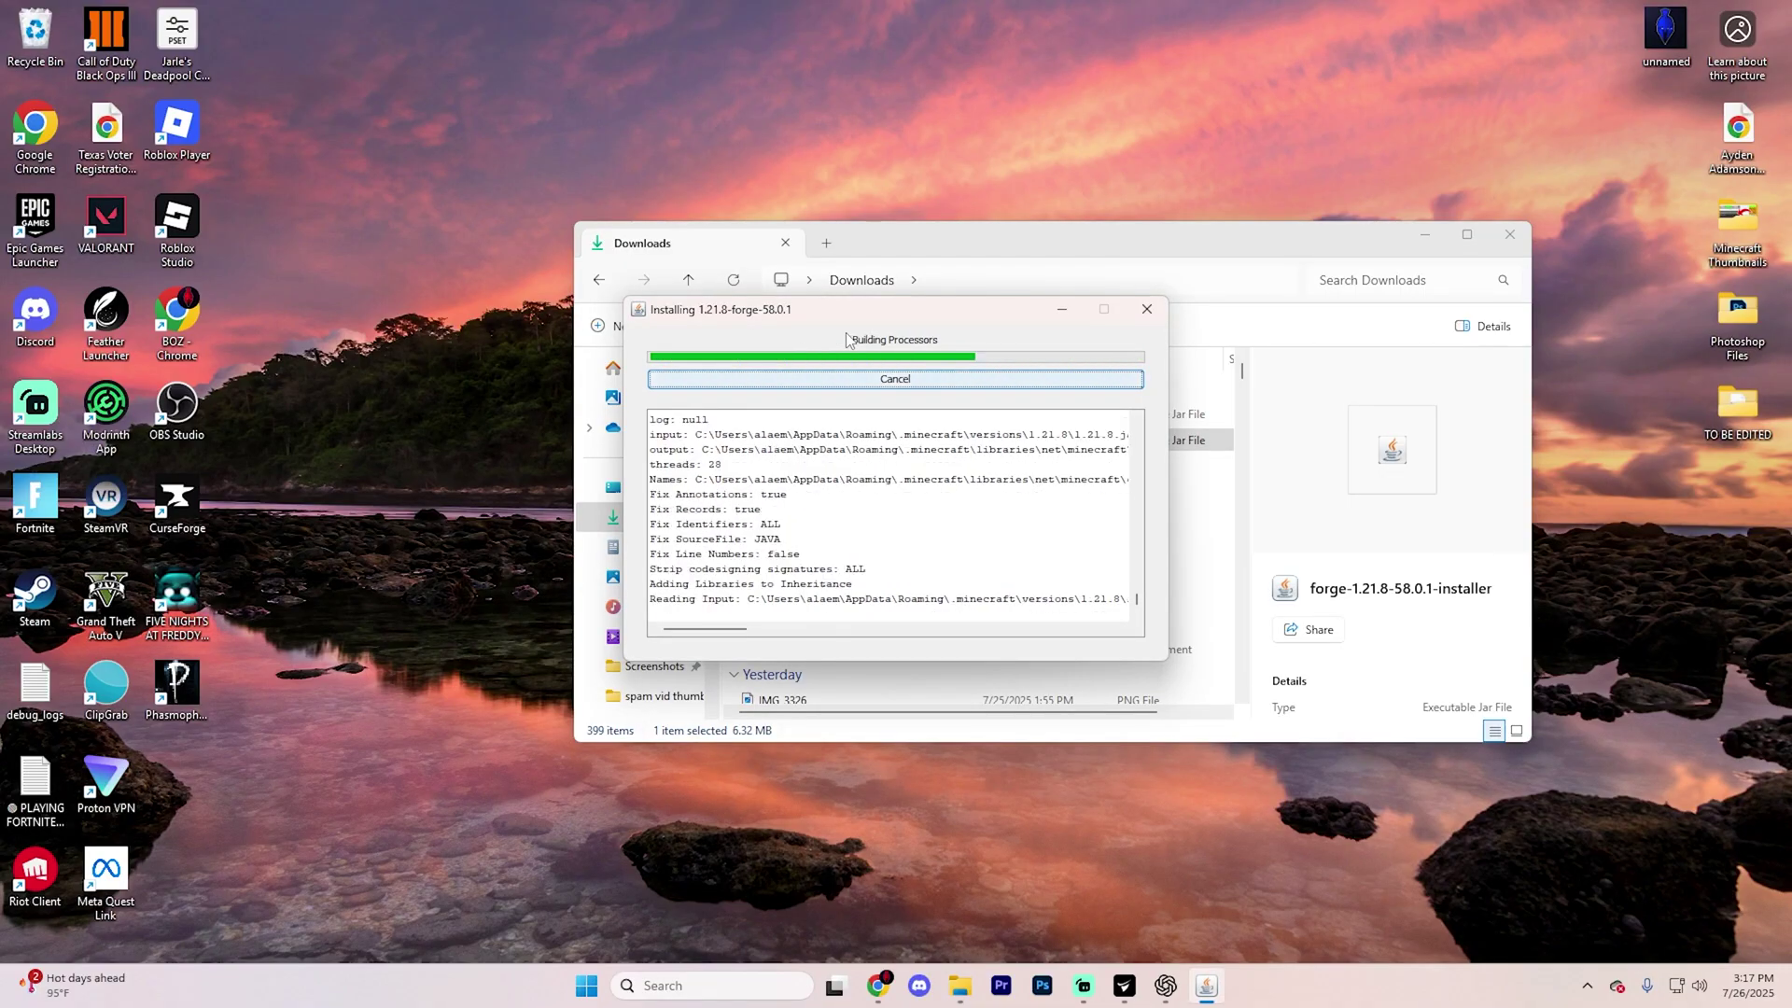
Step: Launch the Minecraft Launcher and open the mods folder inside the forge installation's .minecraft folder
click(690, 985)
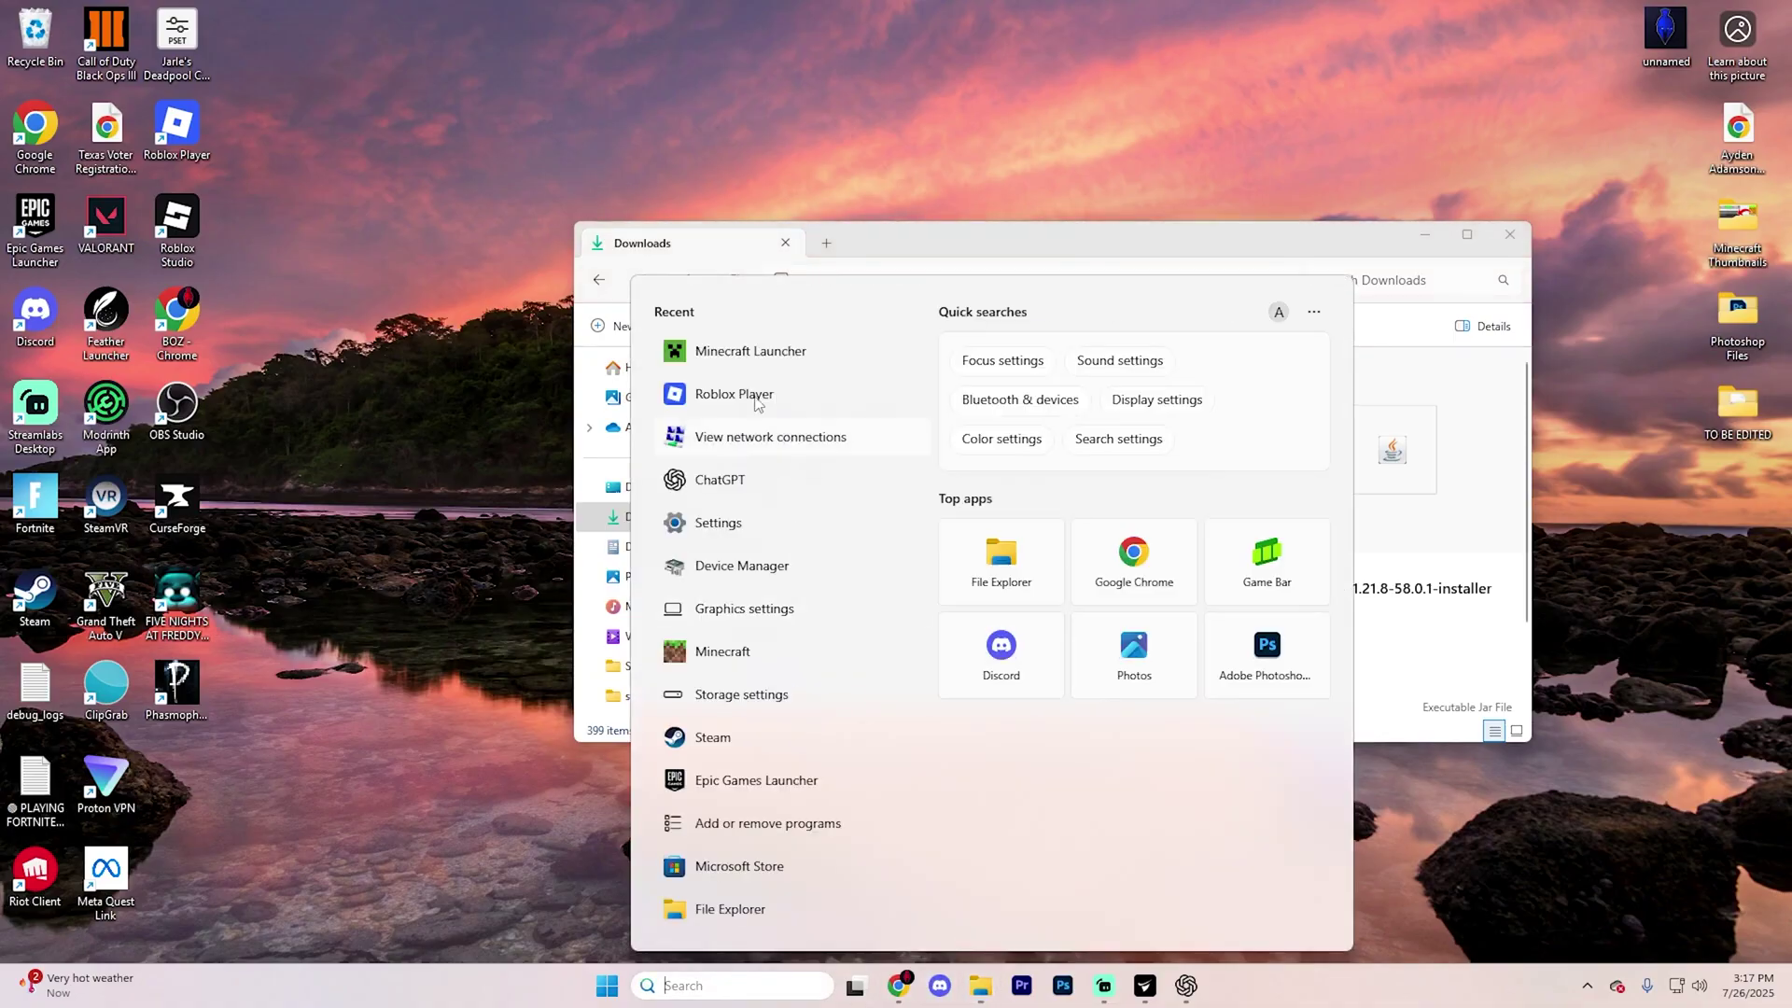
click(747, 357)
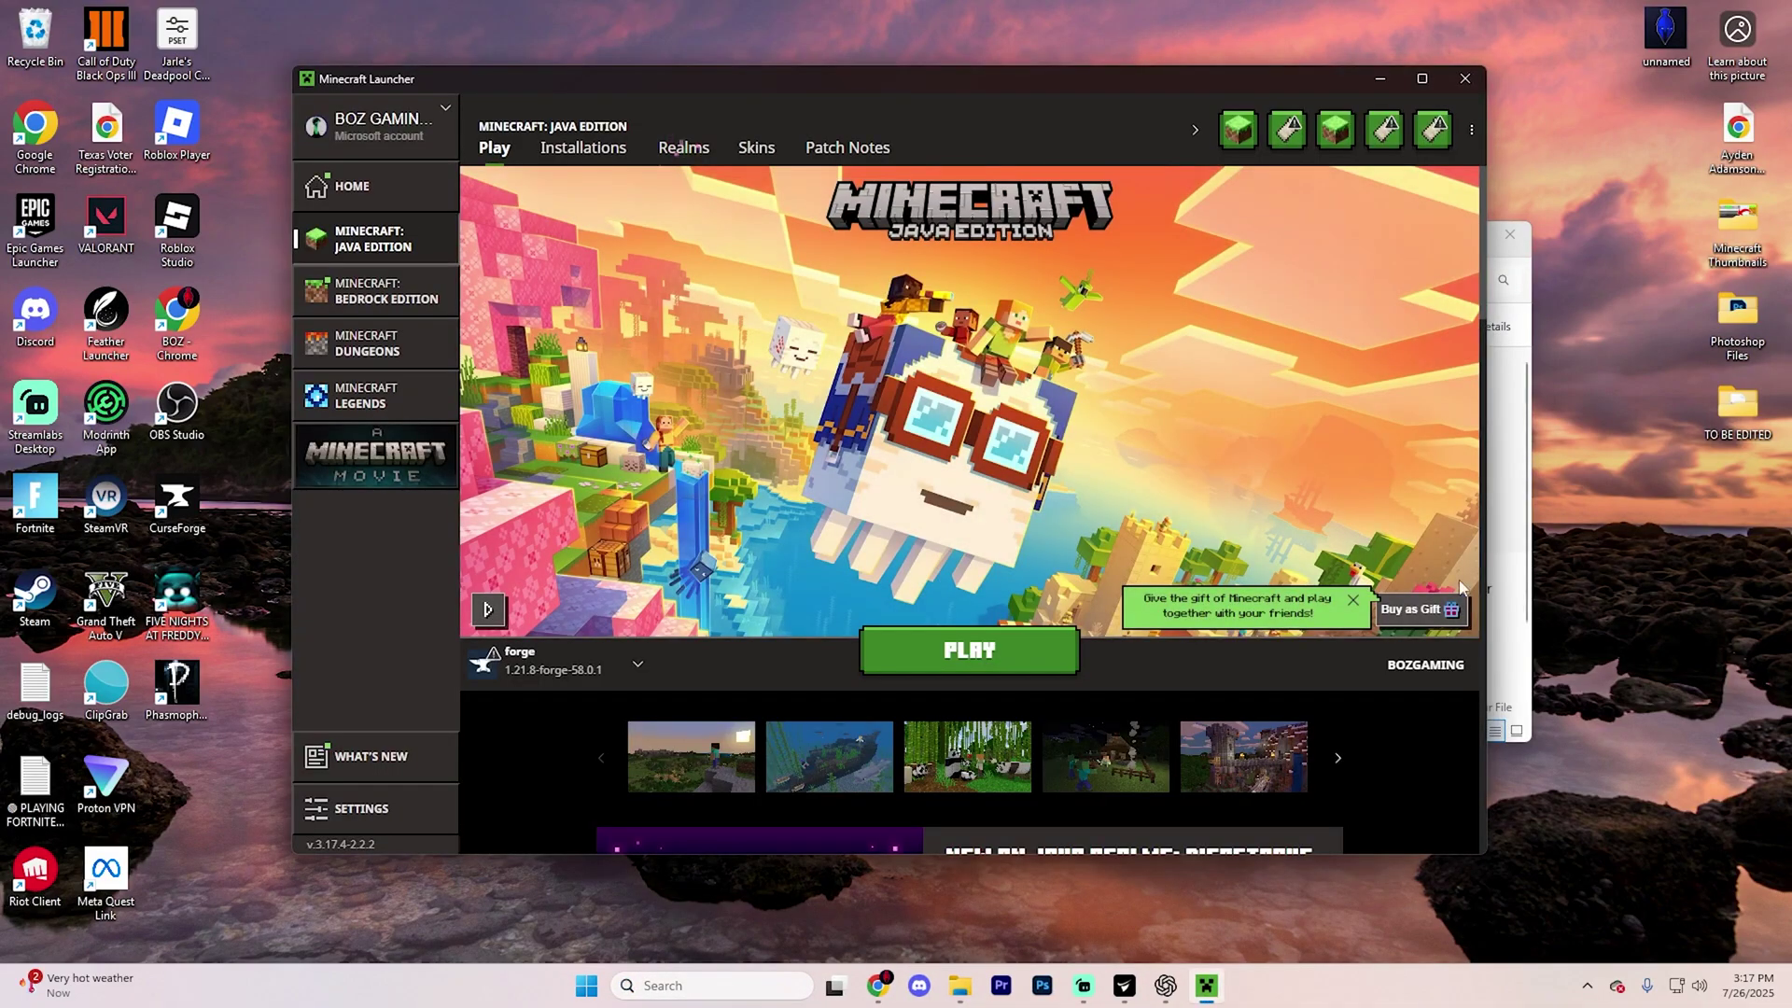
mouse_move(545, 680)
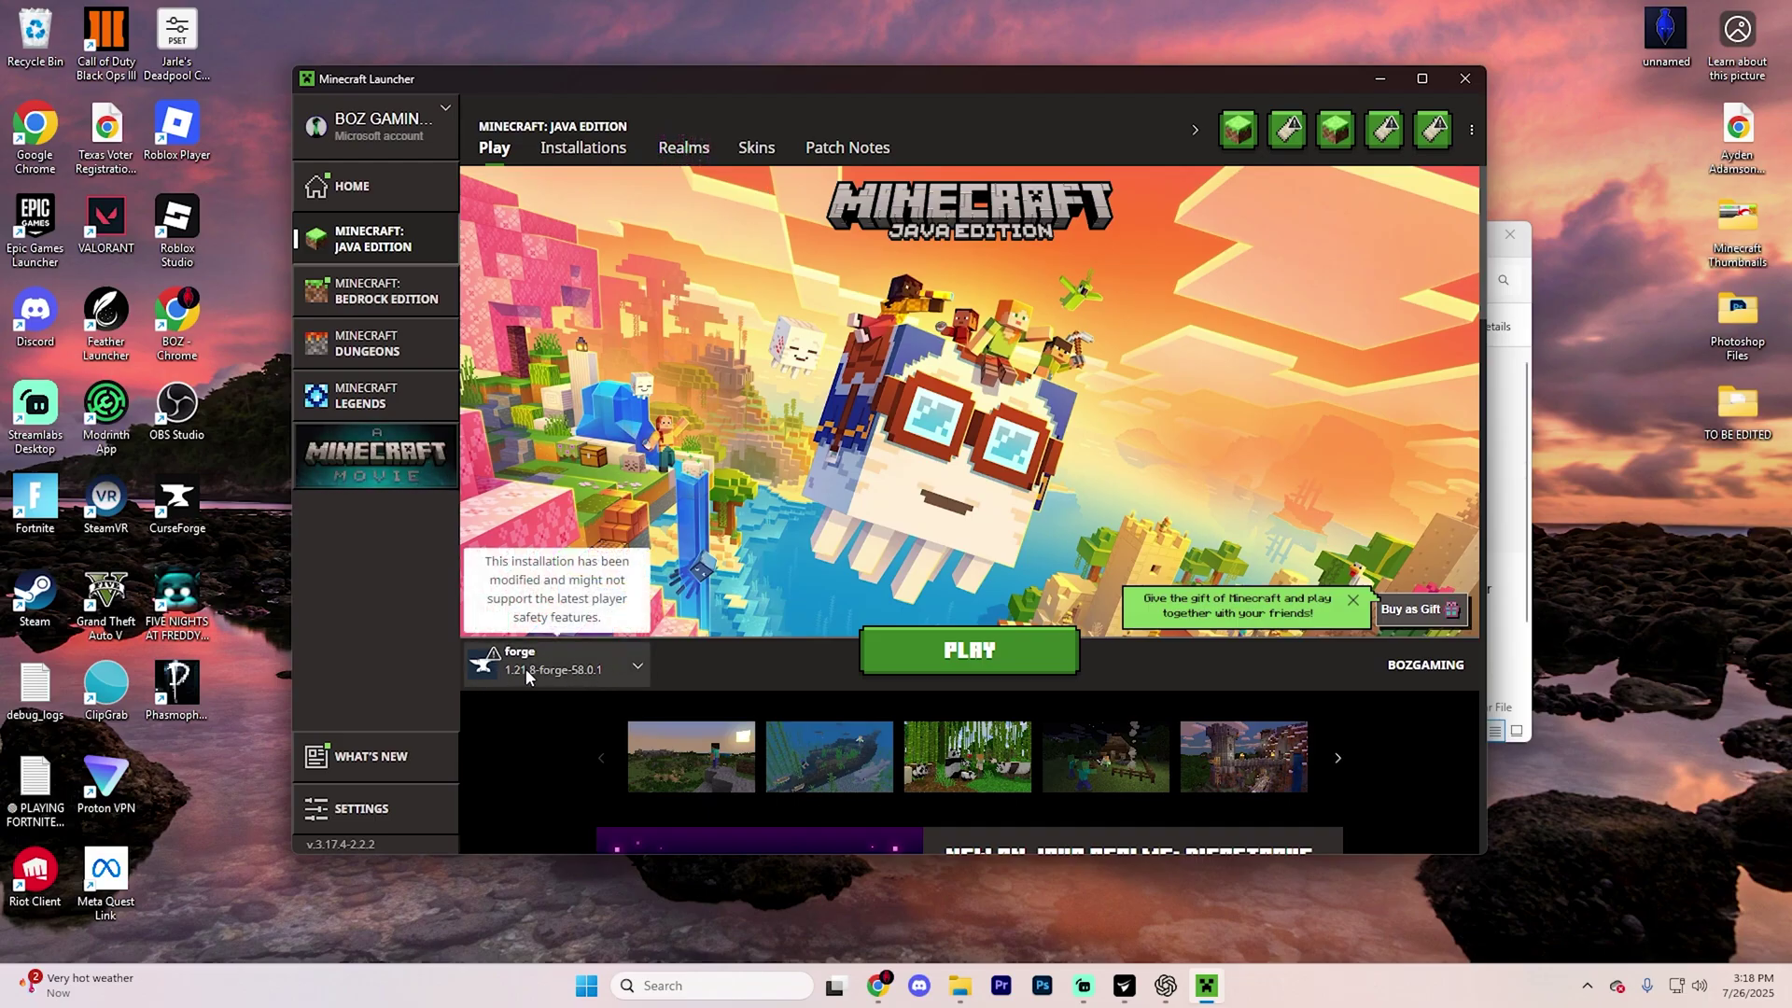
click(592, 149)
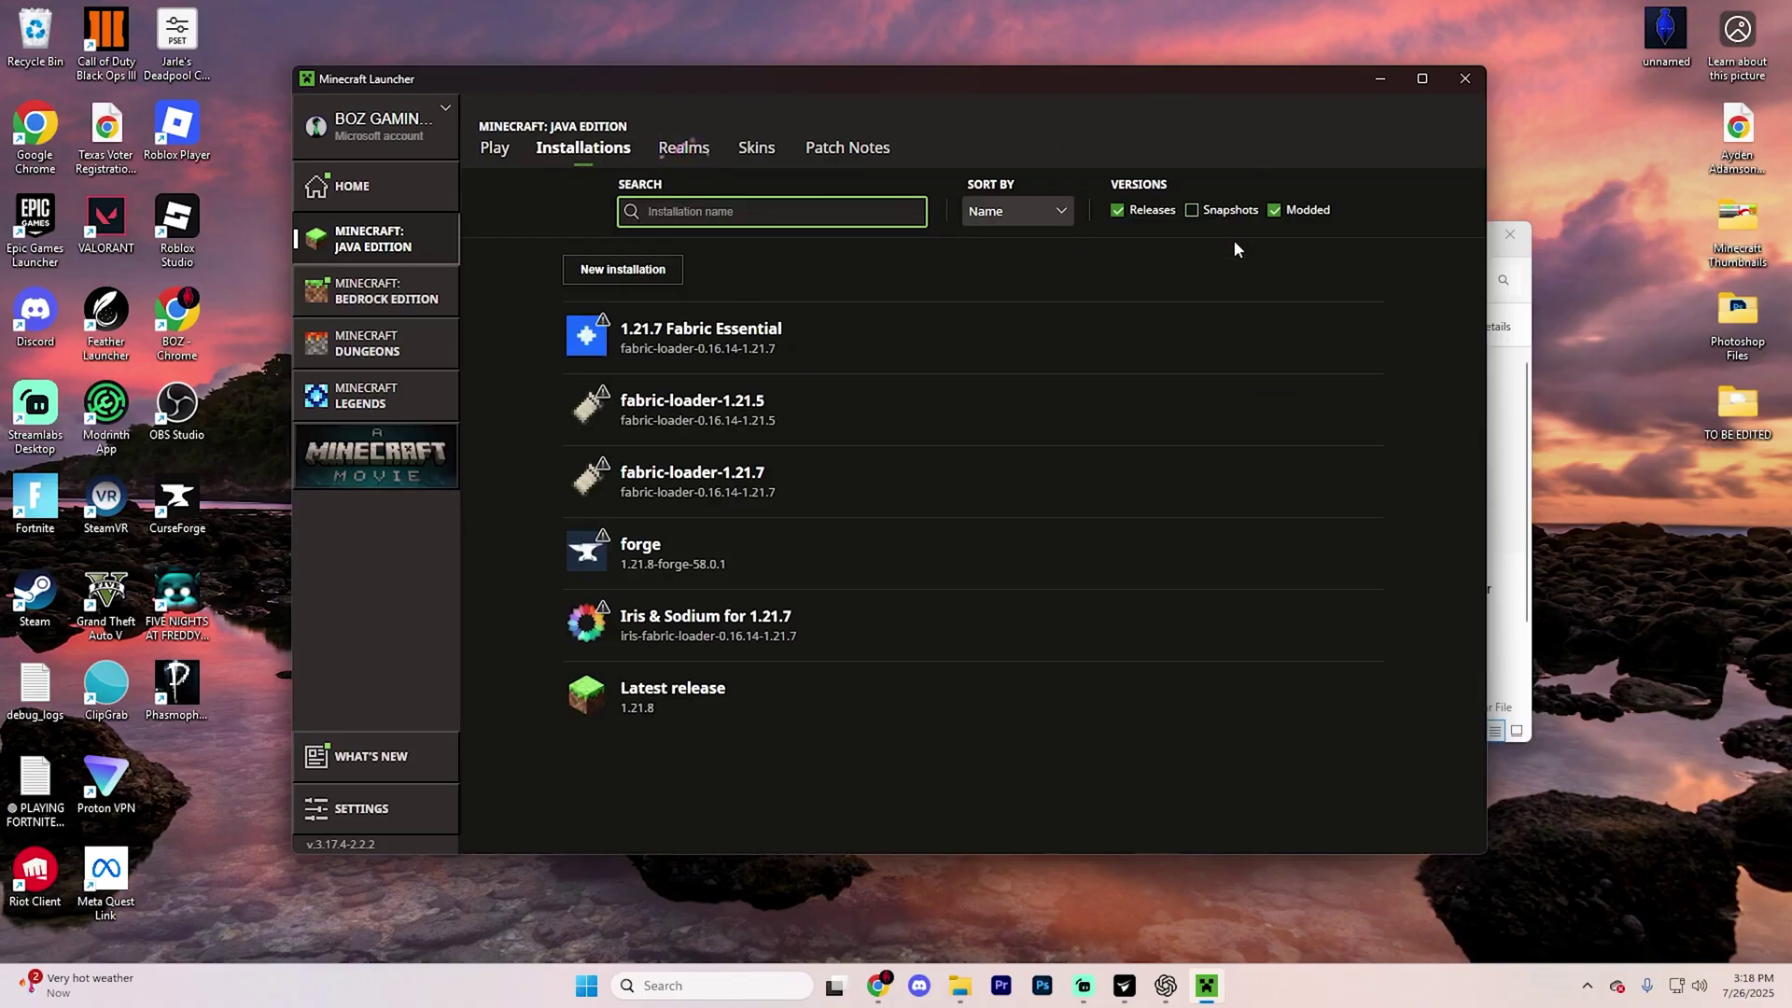
mouse_move(586, 558)
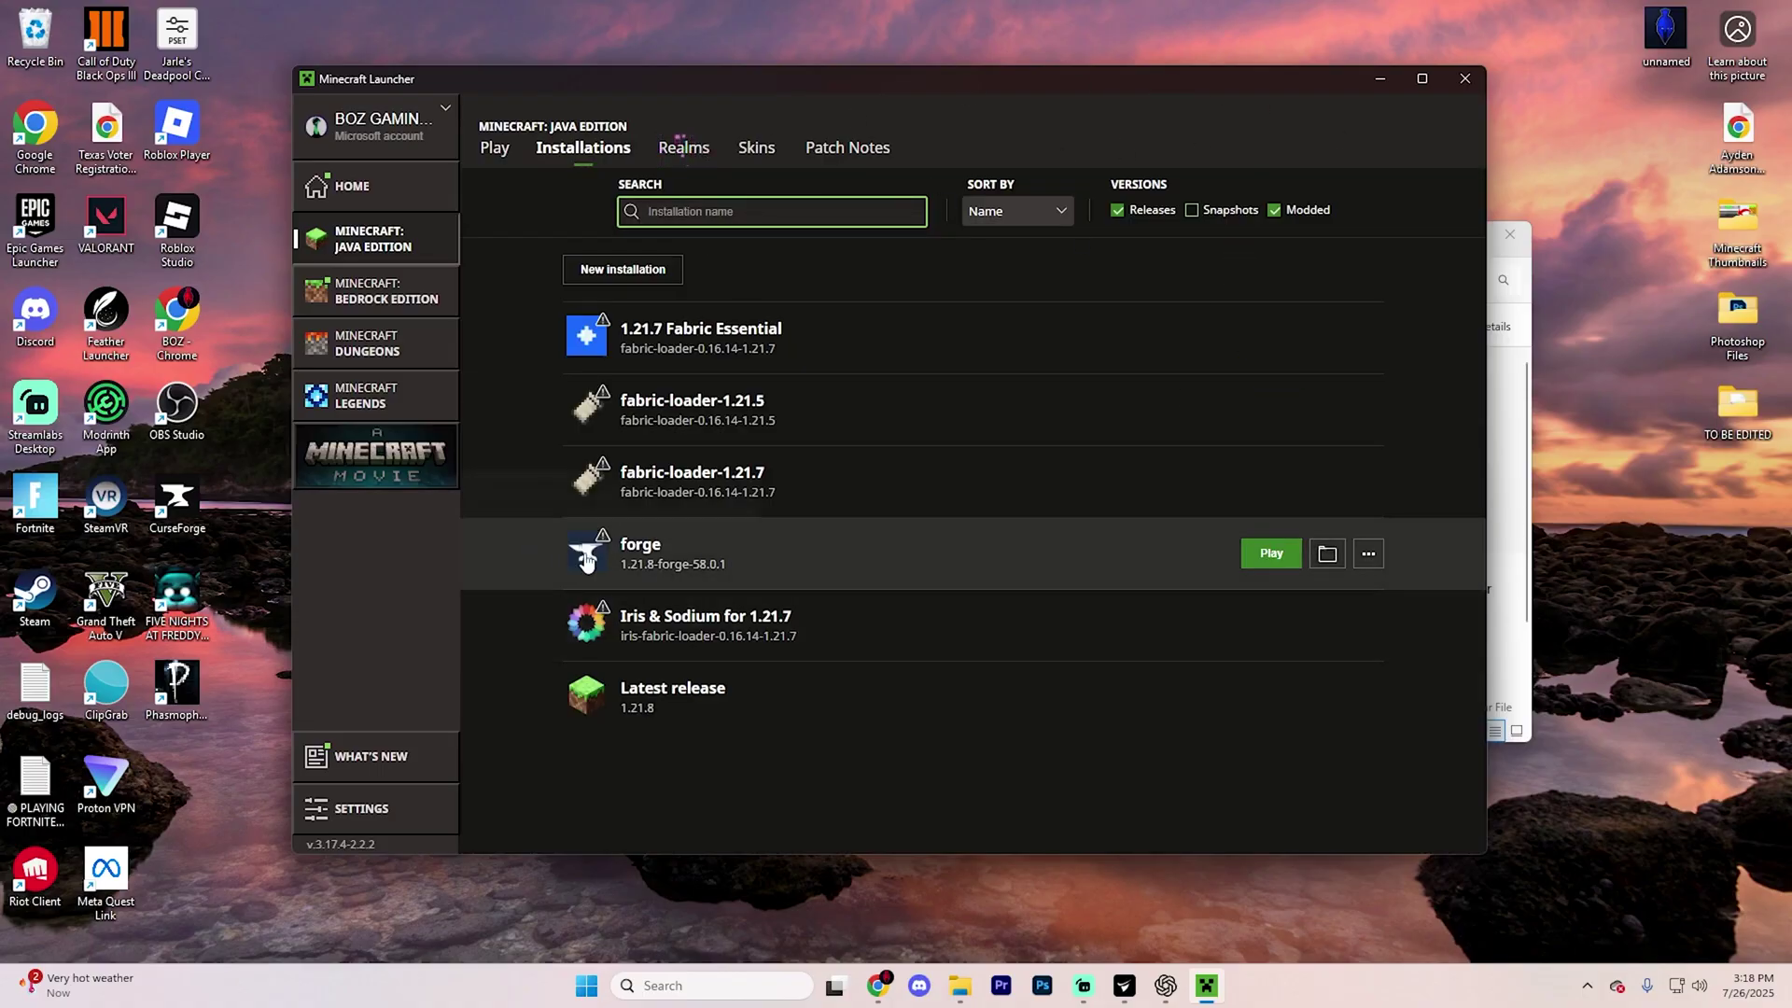
click(1326, 554)
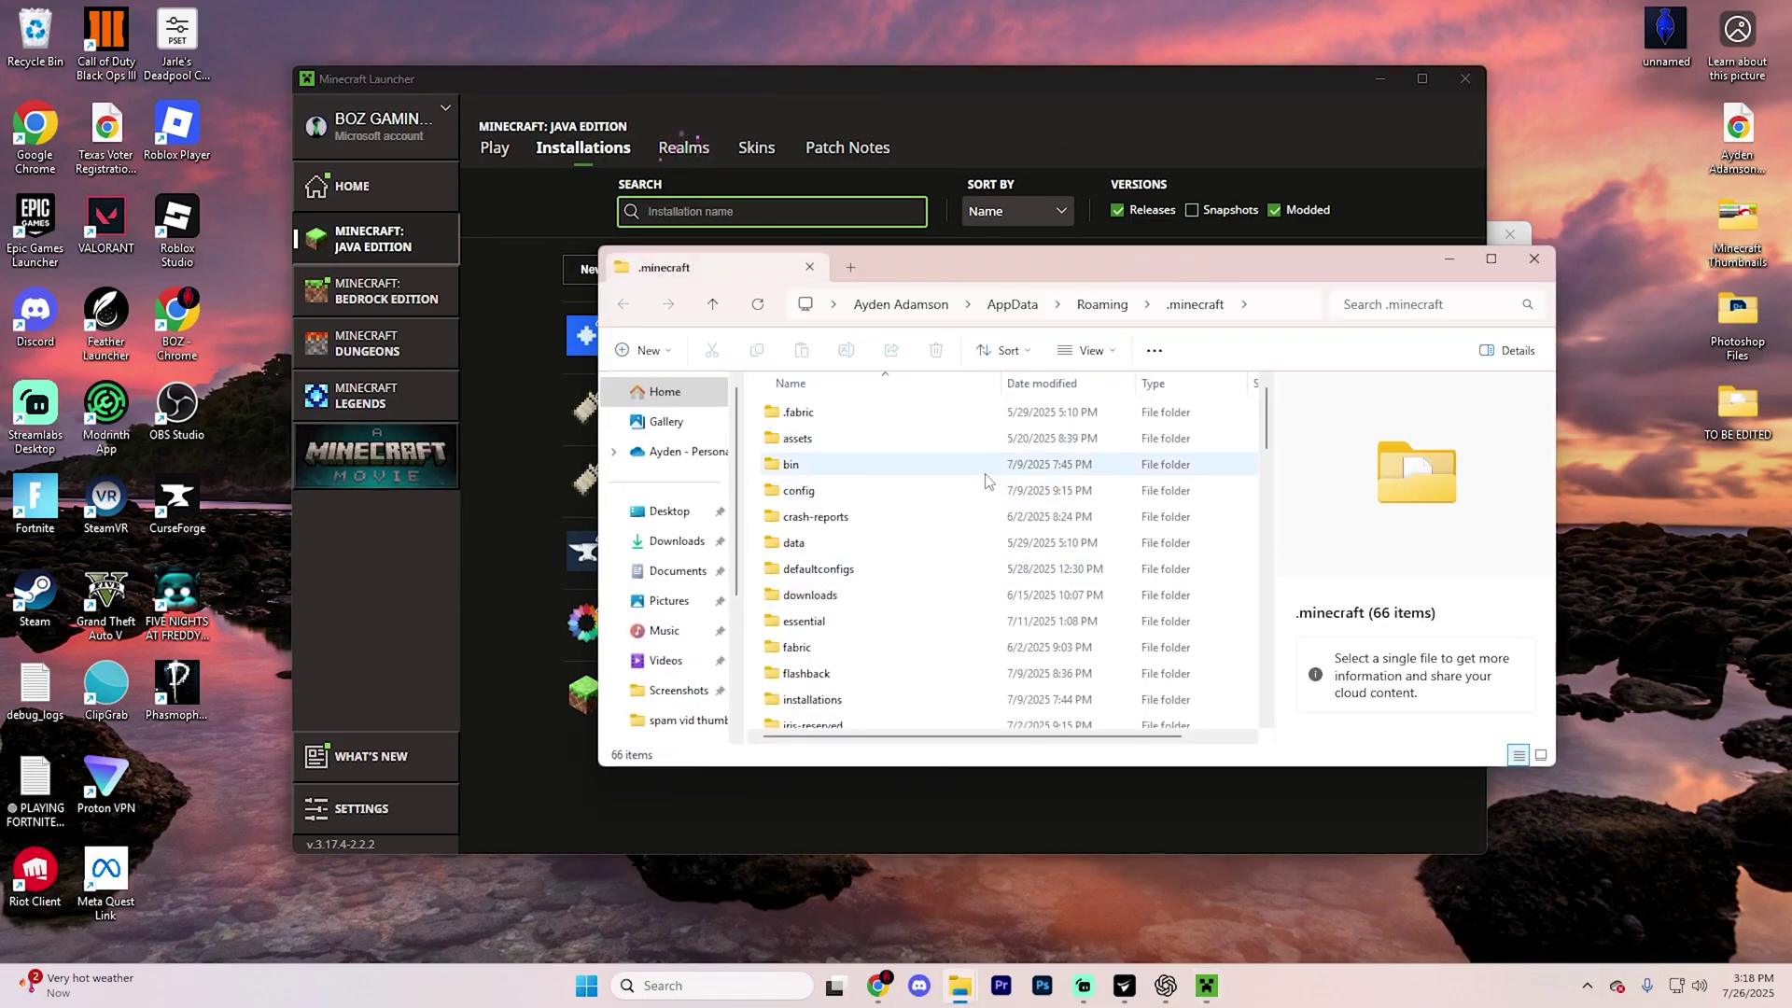
scroll(952, 519, down, 2)
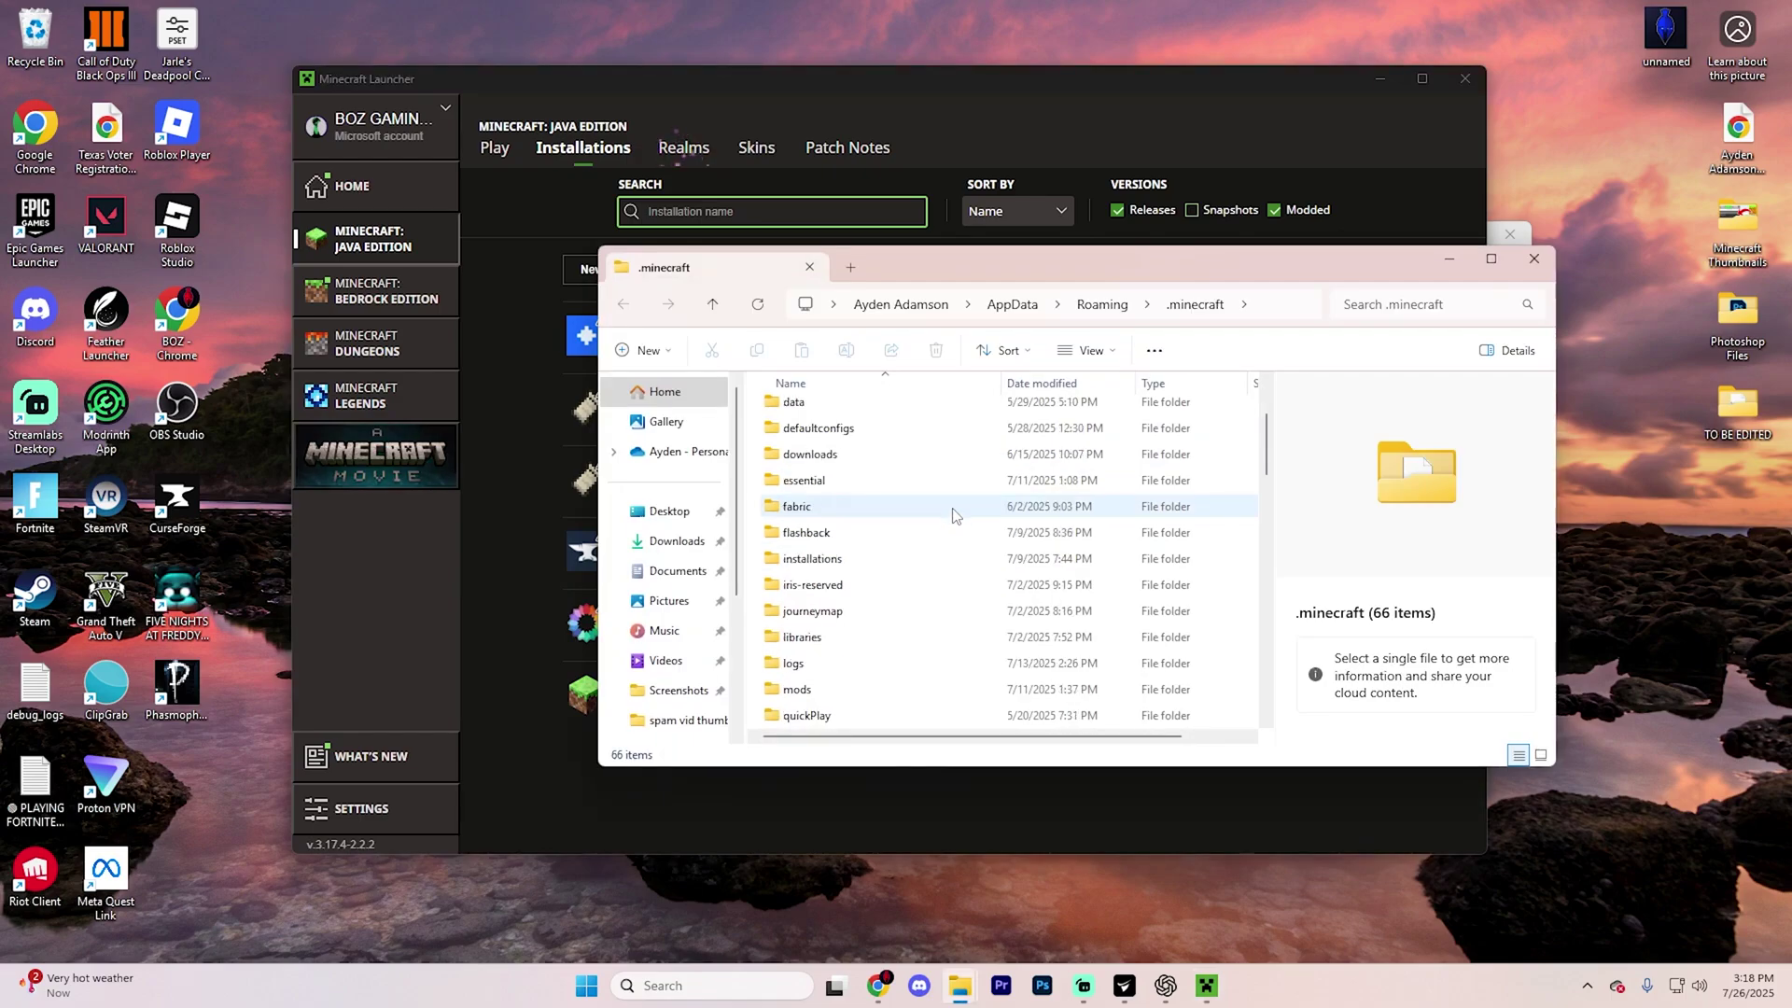
double_click(798, 690)
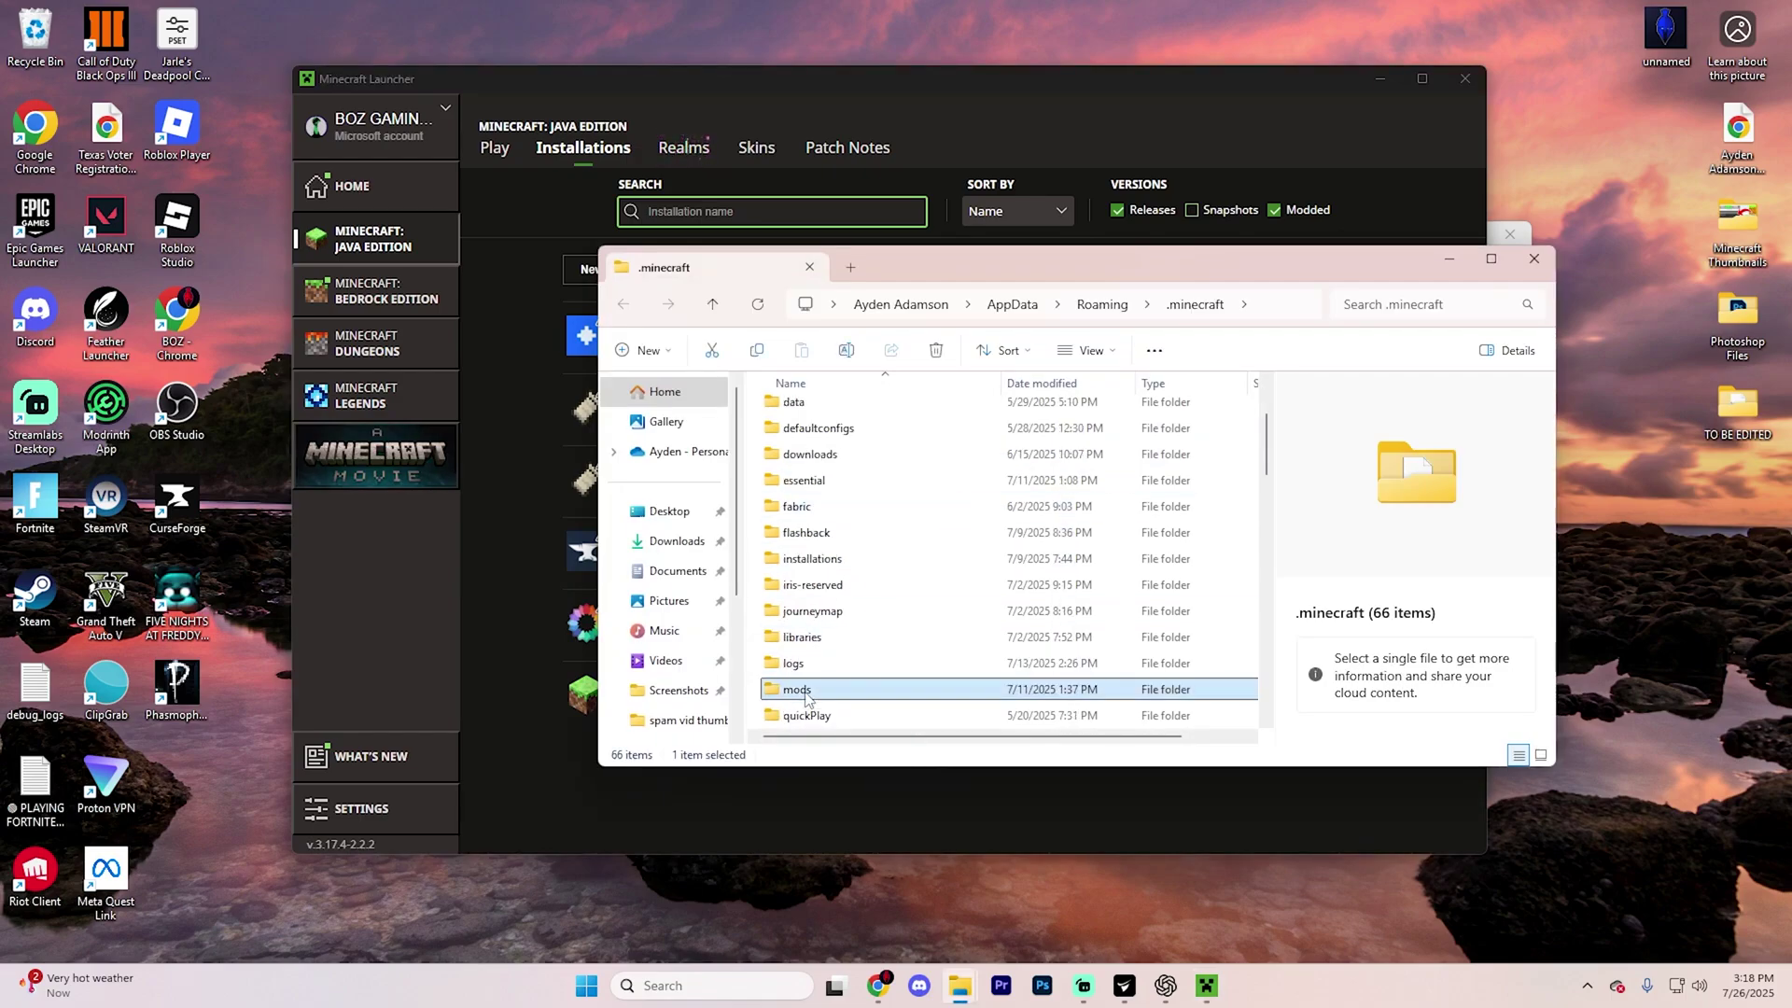
Step: Delete the two old Fabric mod files from the mods folder
drag(845, 550, 845, 406)
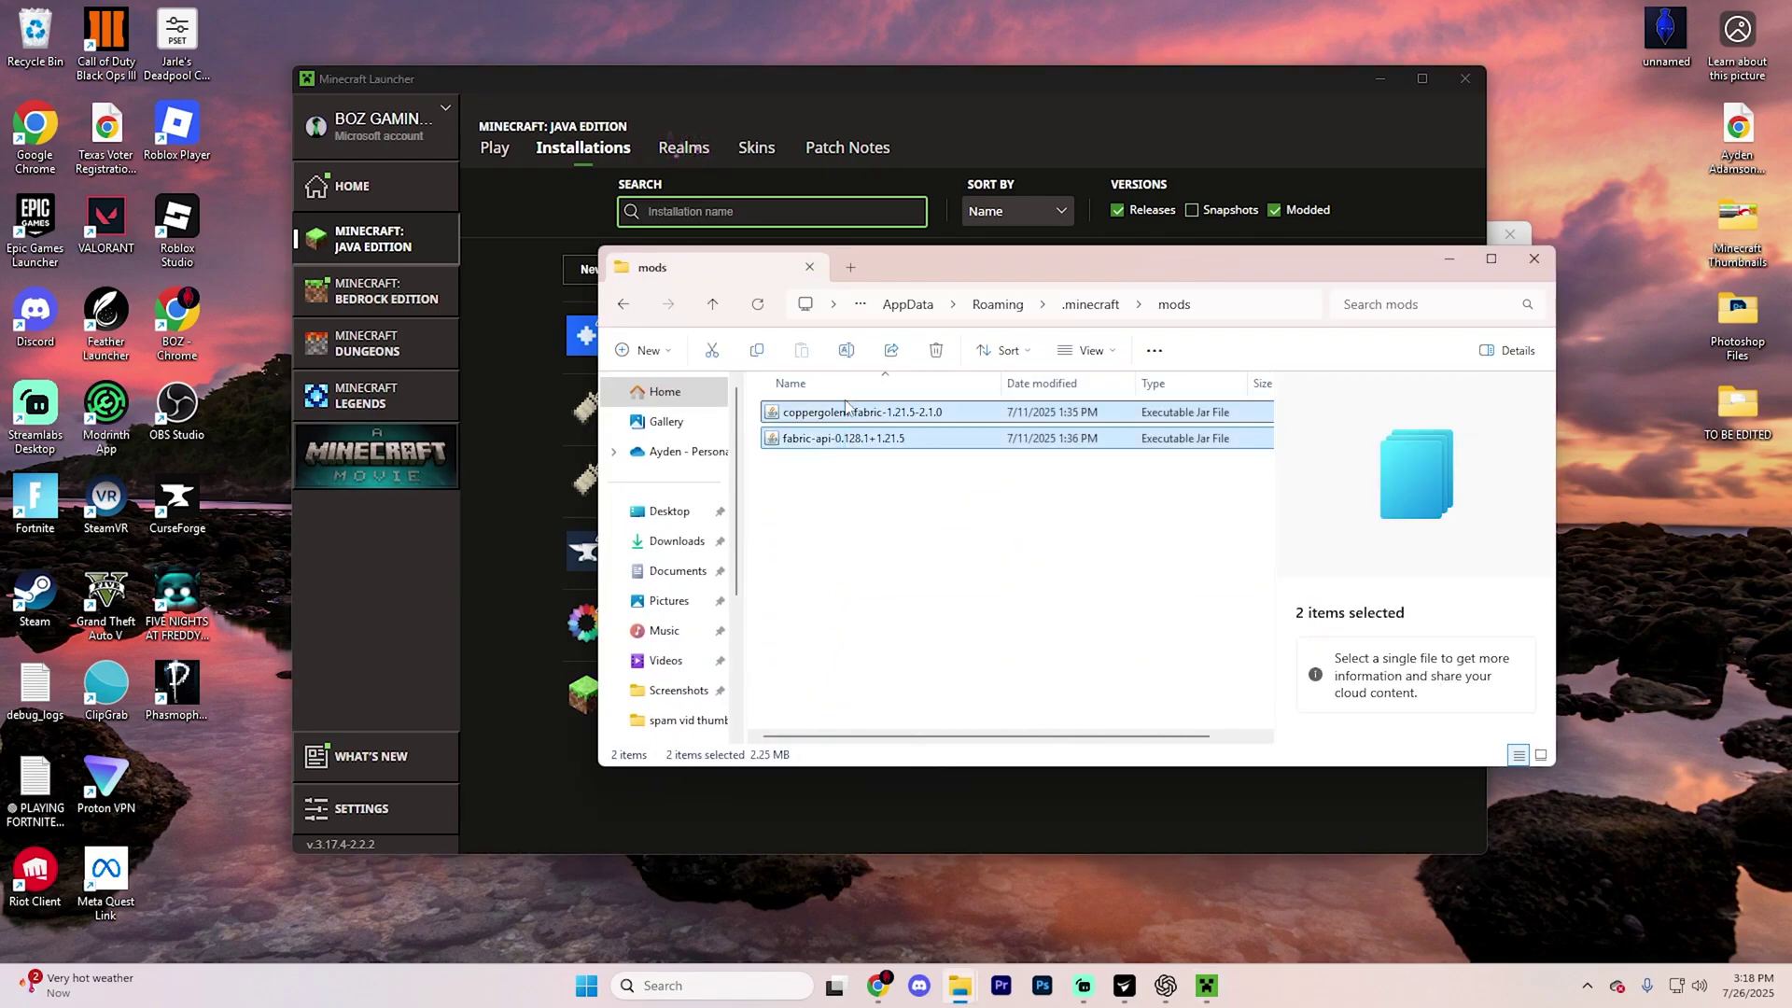
click(937, 351)
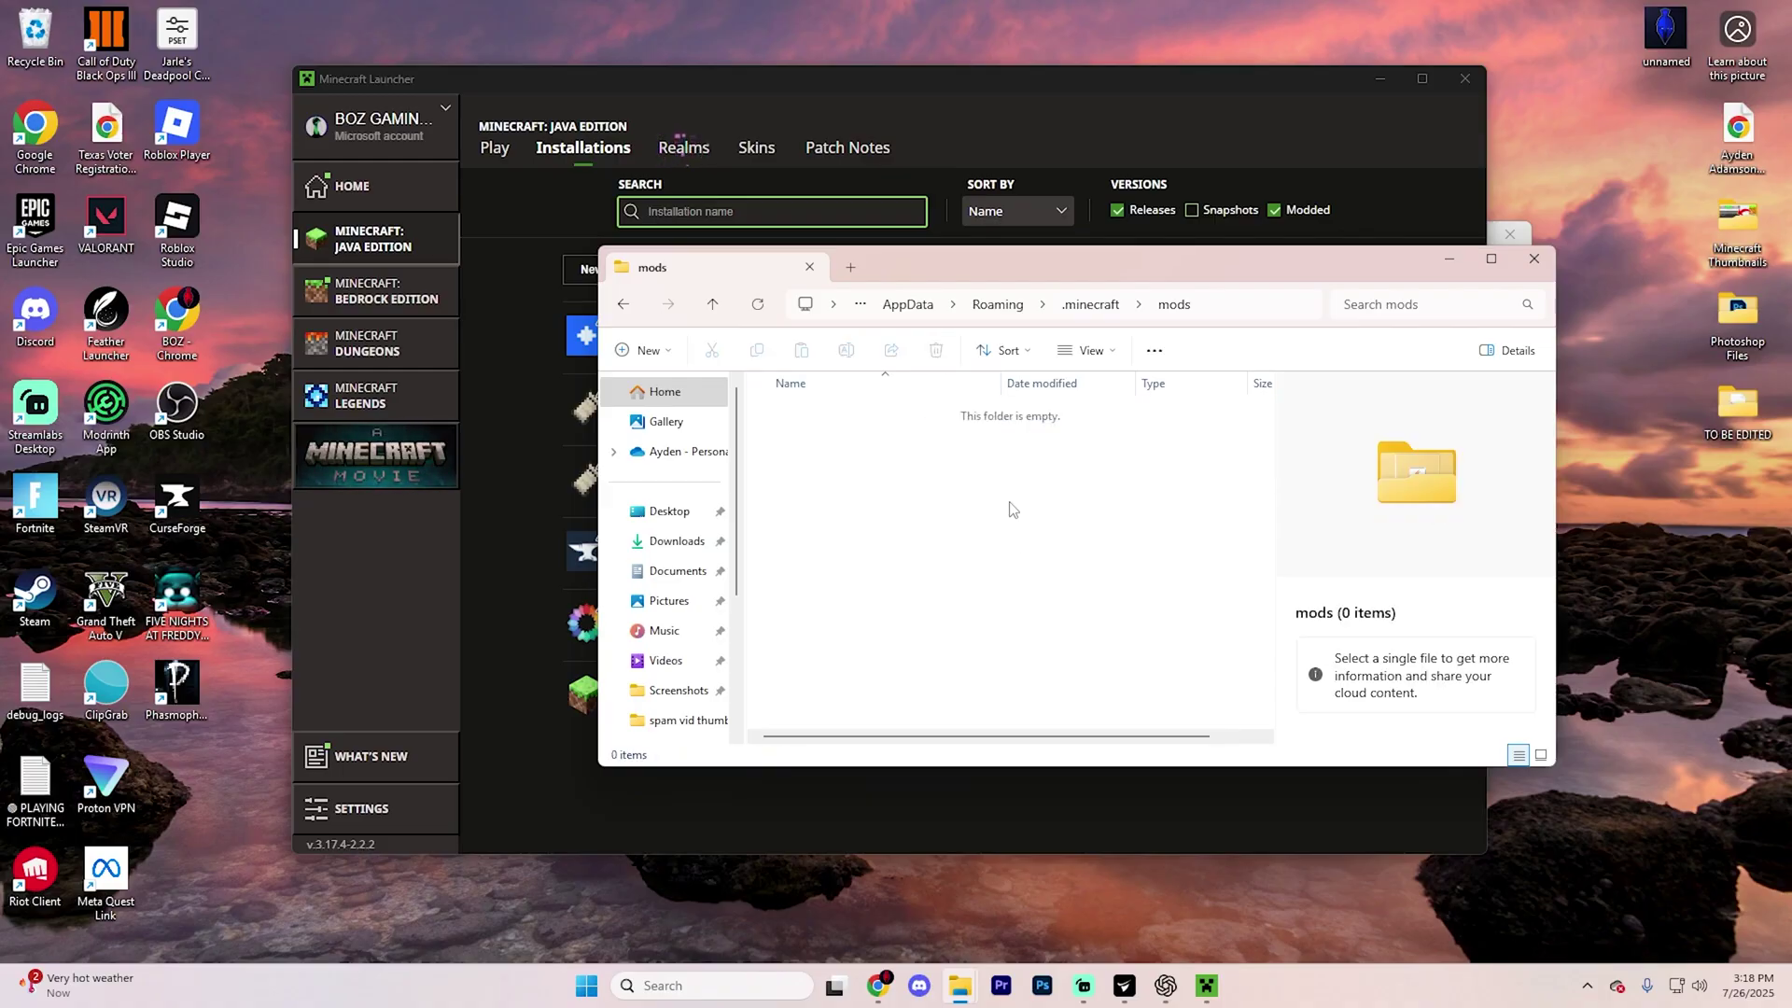
right_click(862, 489)
mouse_move(970, 636)
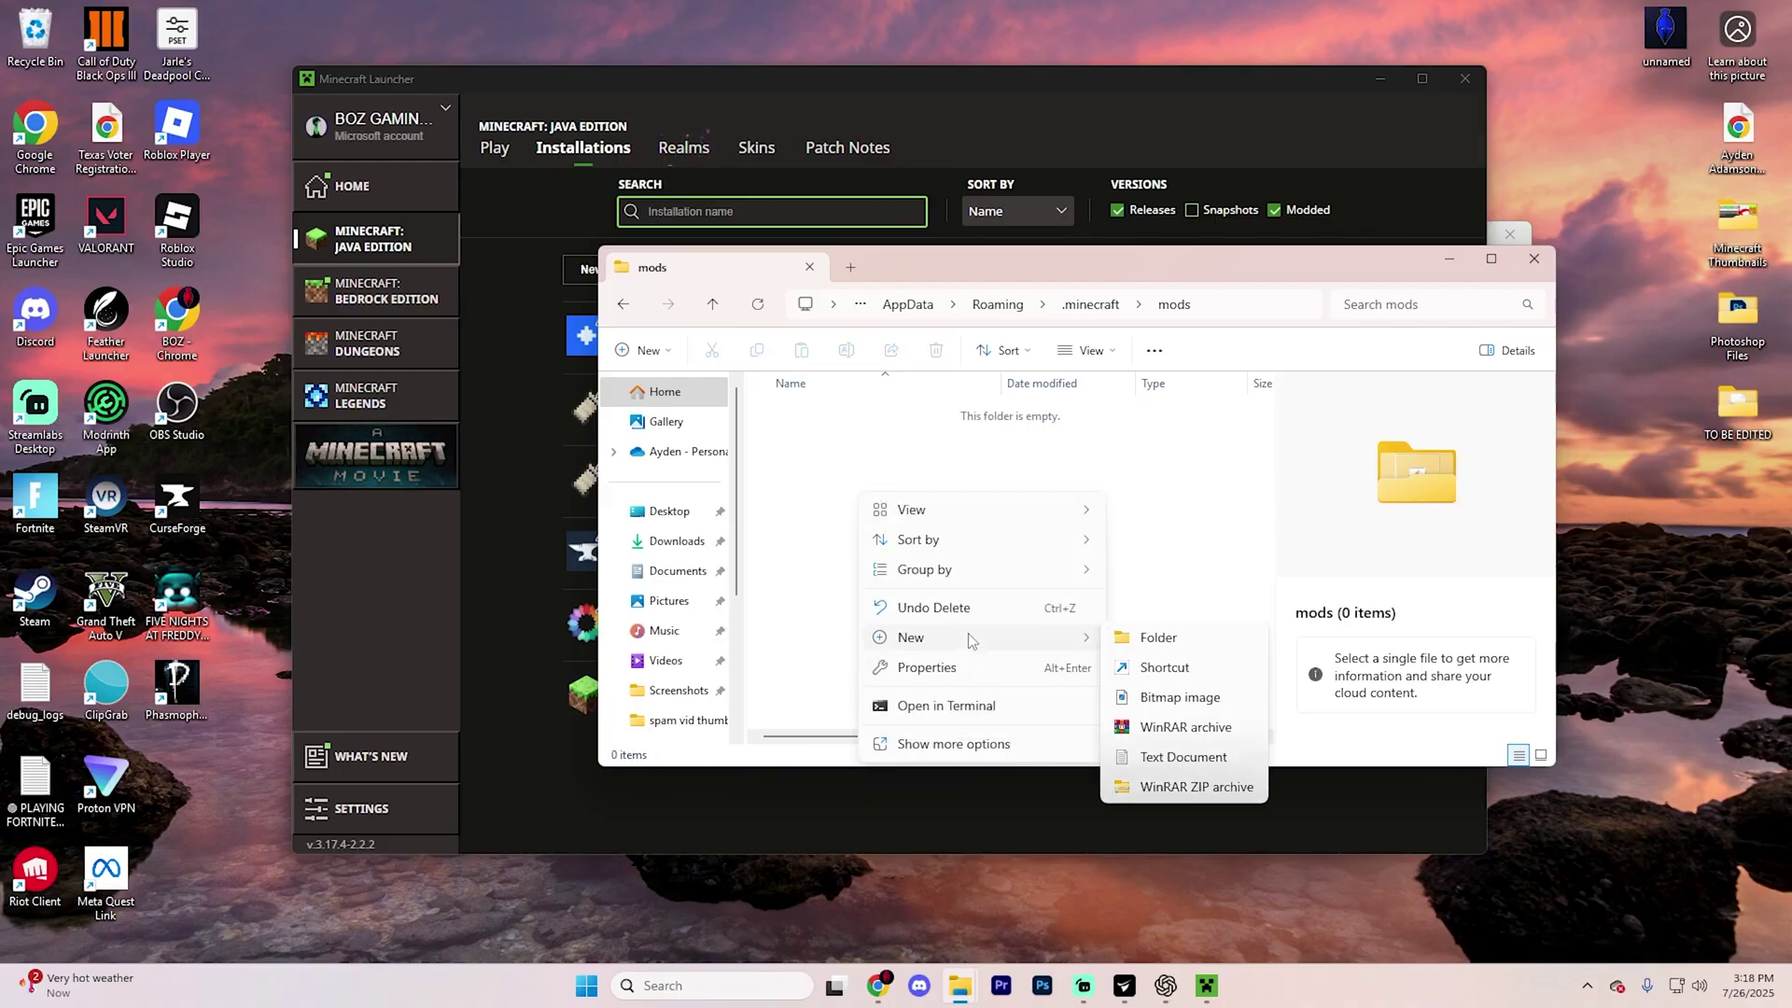
click(1248, 540)
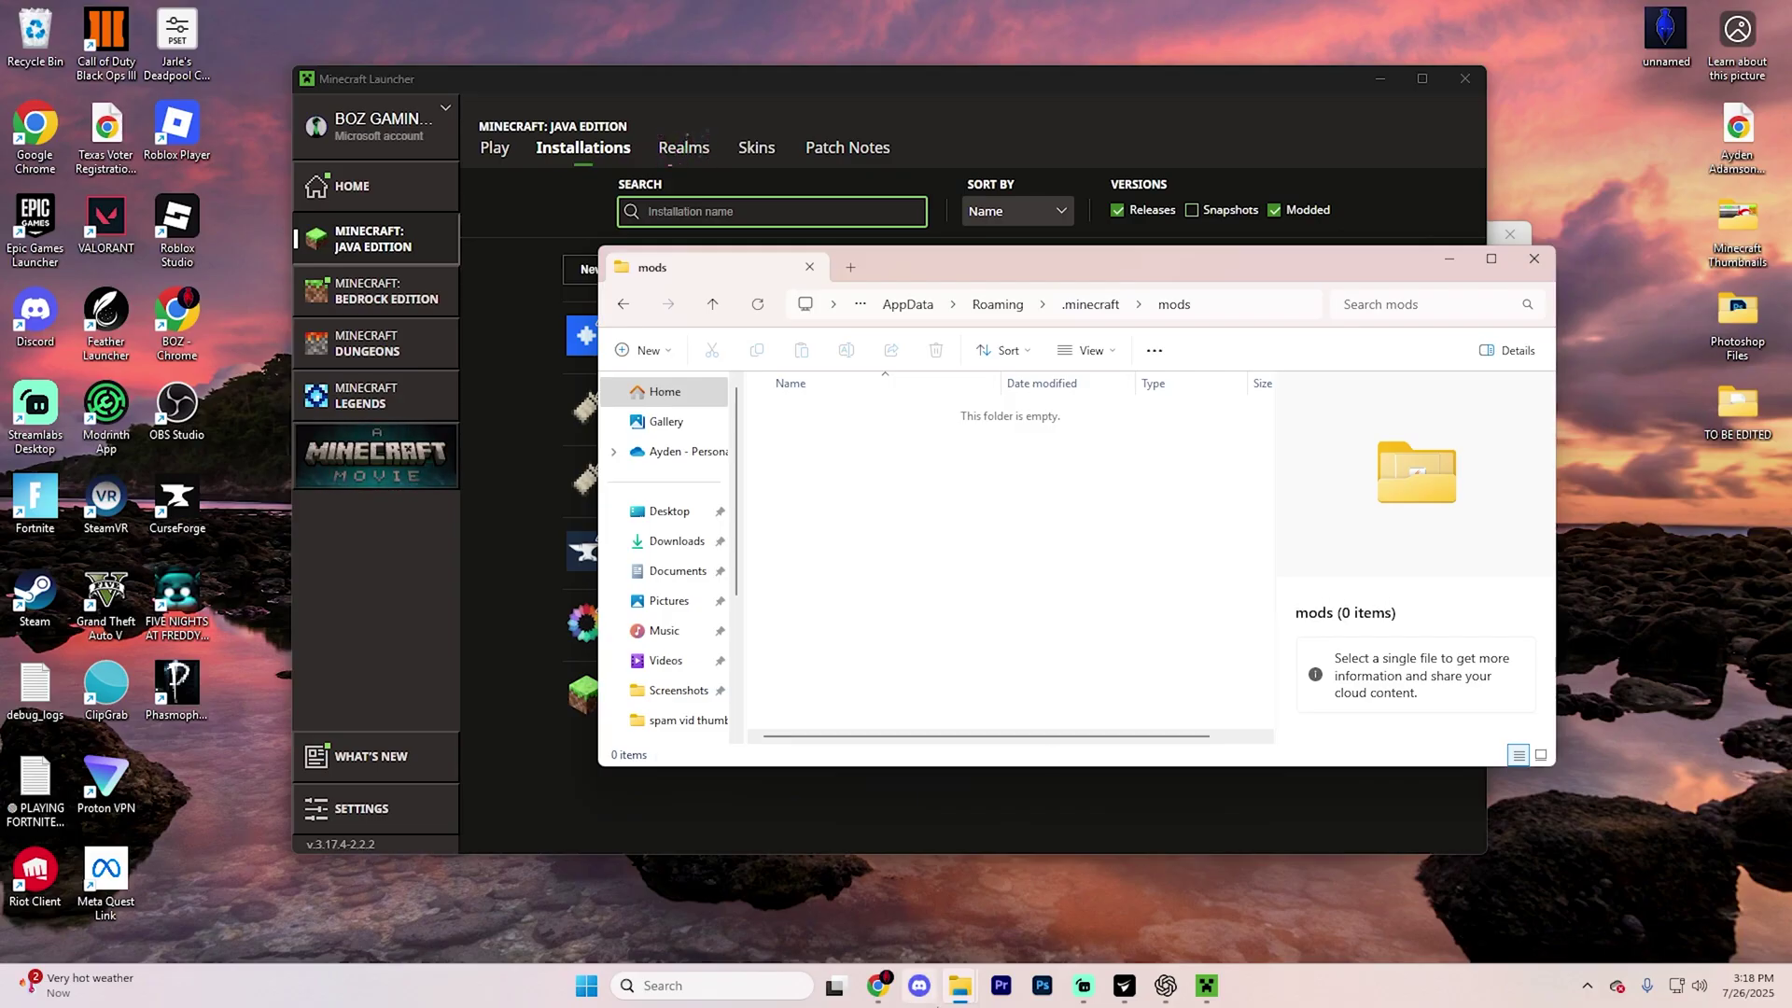
Step: Move the notenoughanimations-forge file from Downloads into the mods folder, and close both folder windows
mouse_move(966, 990)
click(854, 877)
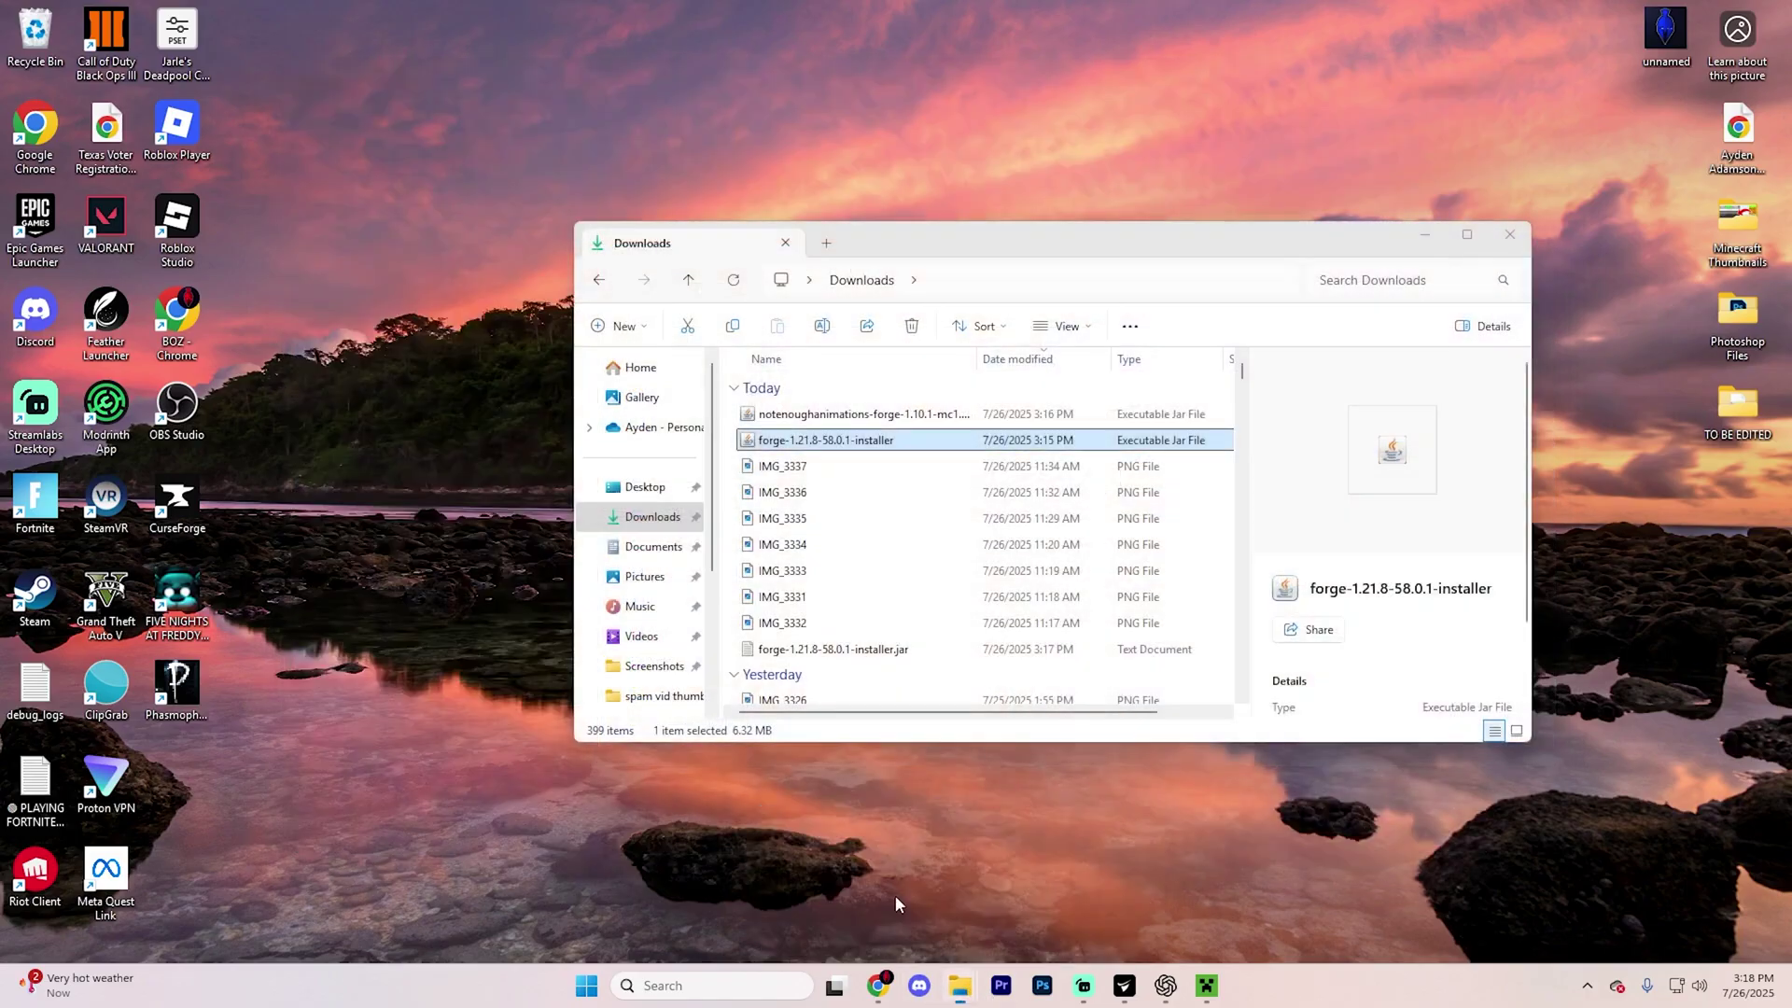
drag(1156, 249, 1312, 560)
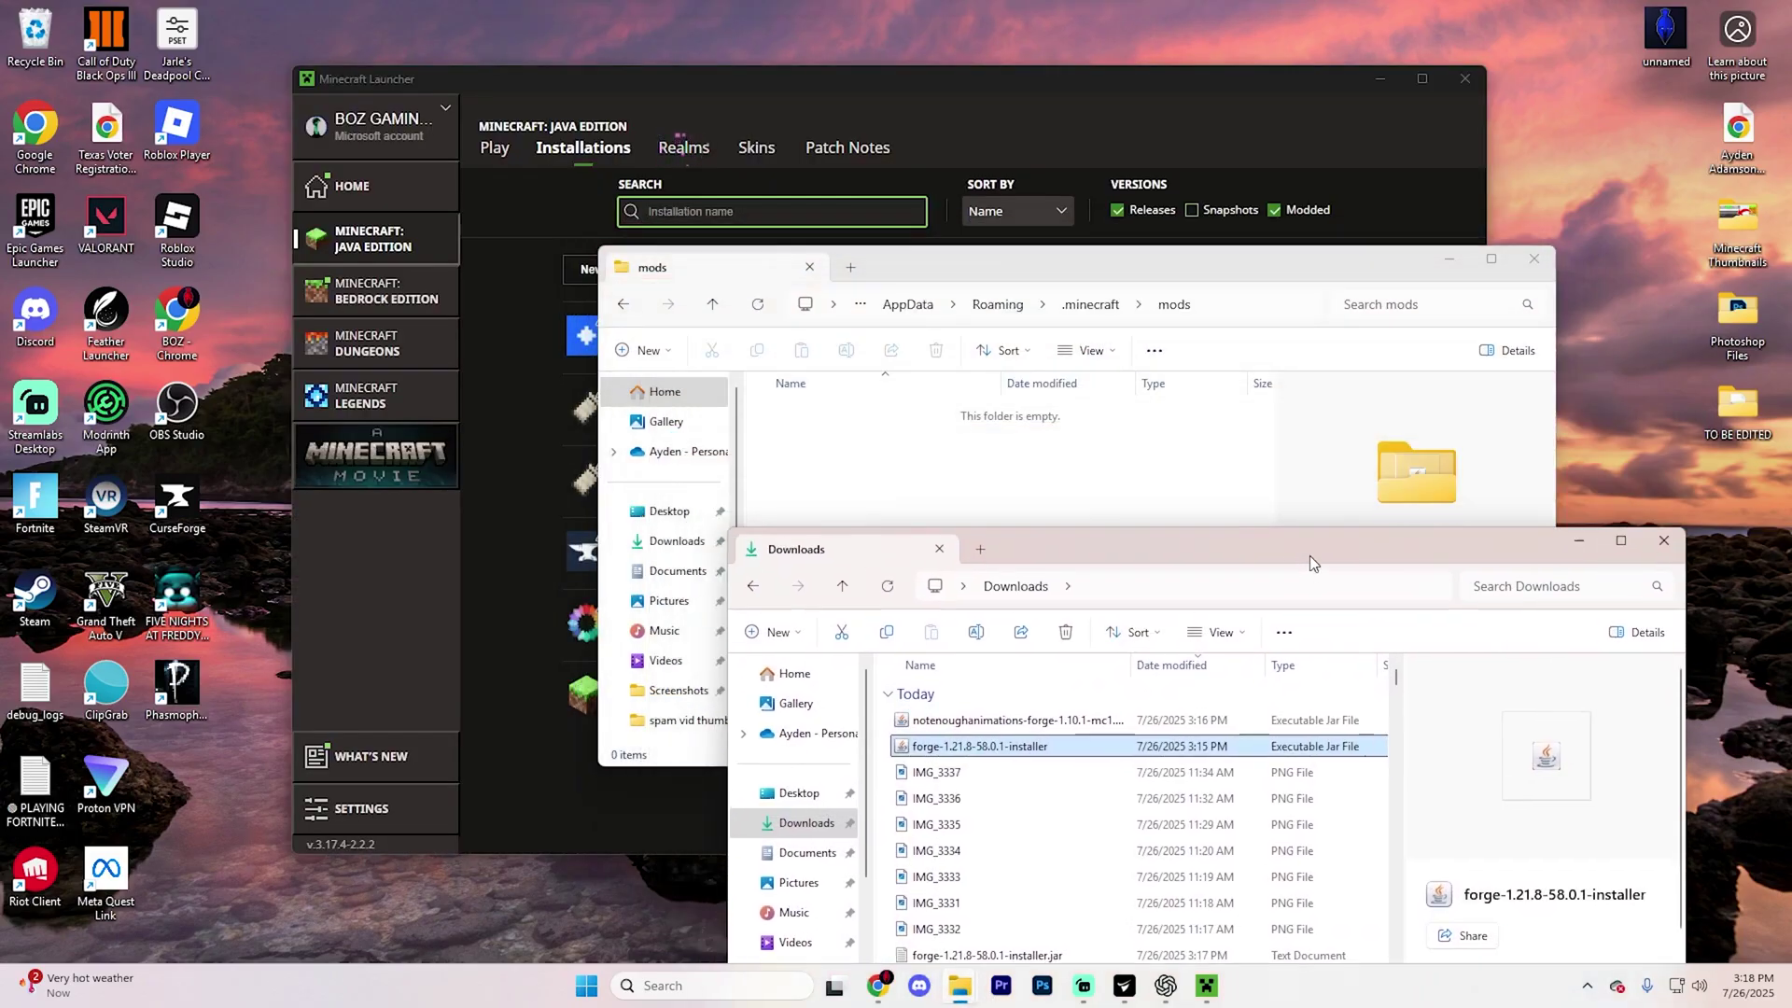
click(1018, 725)
drag(997, 541, 1006, 462)
click(1667, 548)
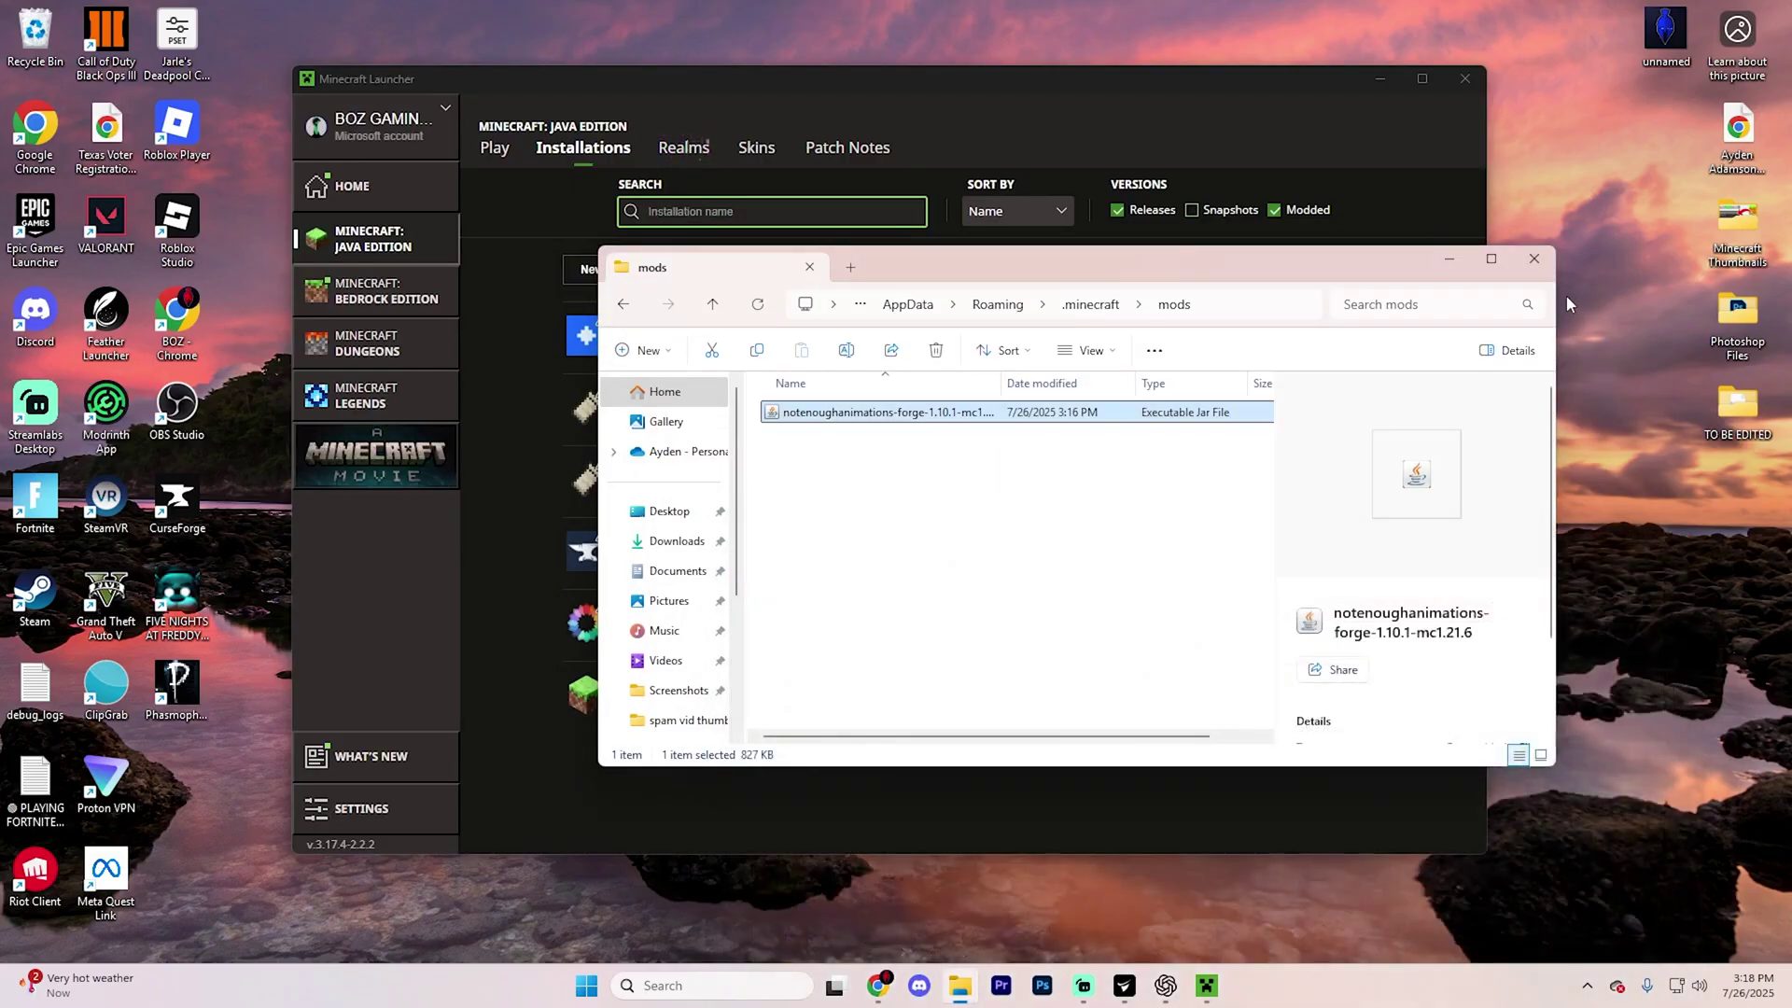
click(1533, 261)
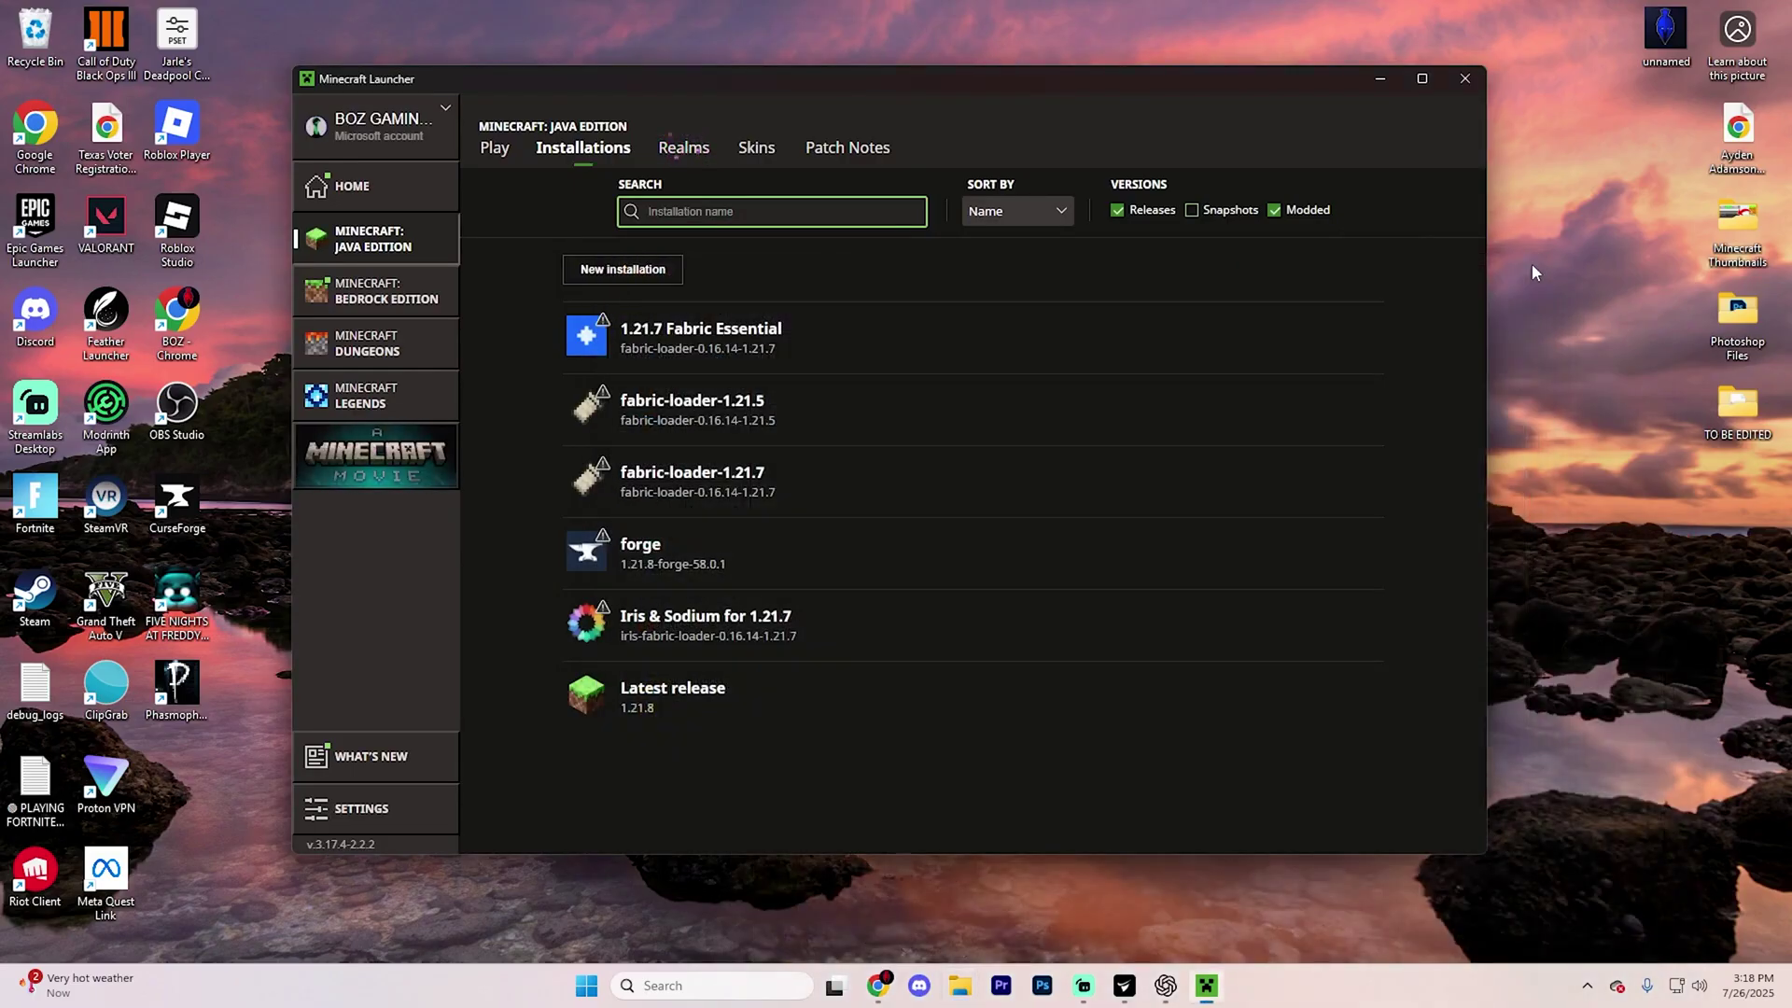
Step: Start Minecraft with the forge installation, accepting the modified-installation risks and disabling further warnings for it
click(498, 154)
click(980, 658)
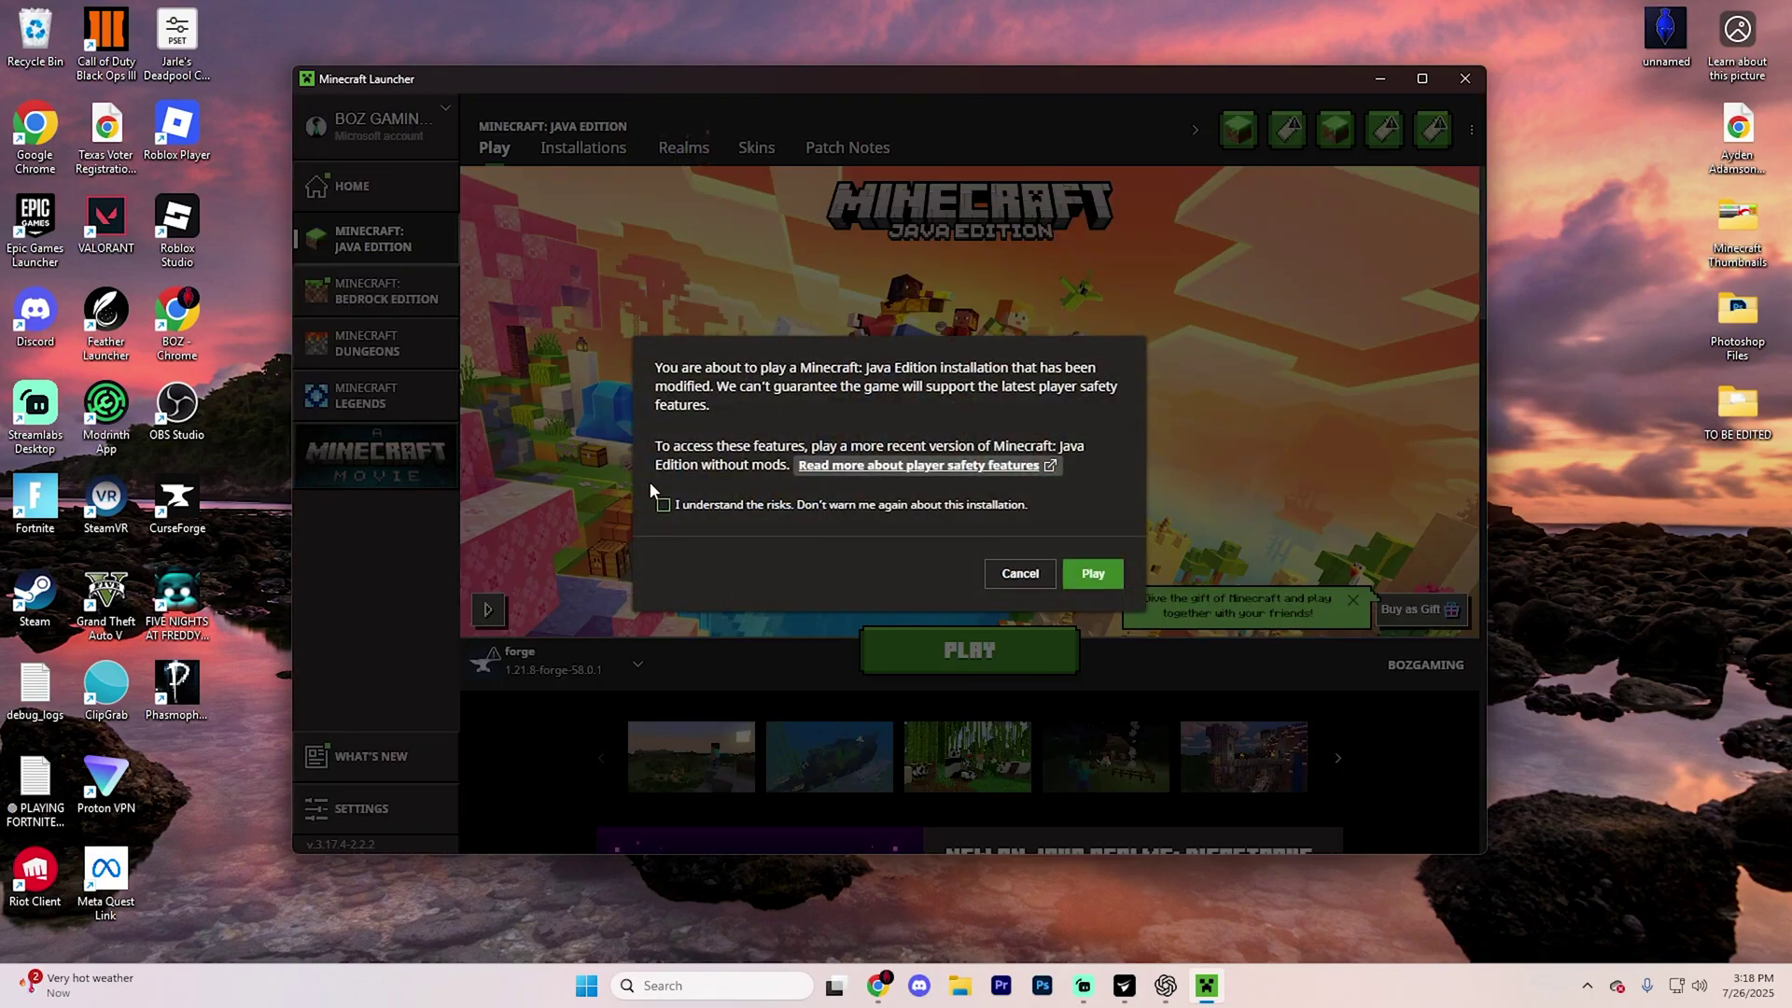
click(663, 504)
click(1109, 576)
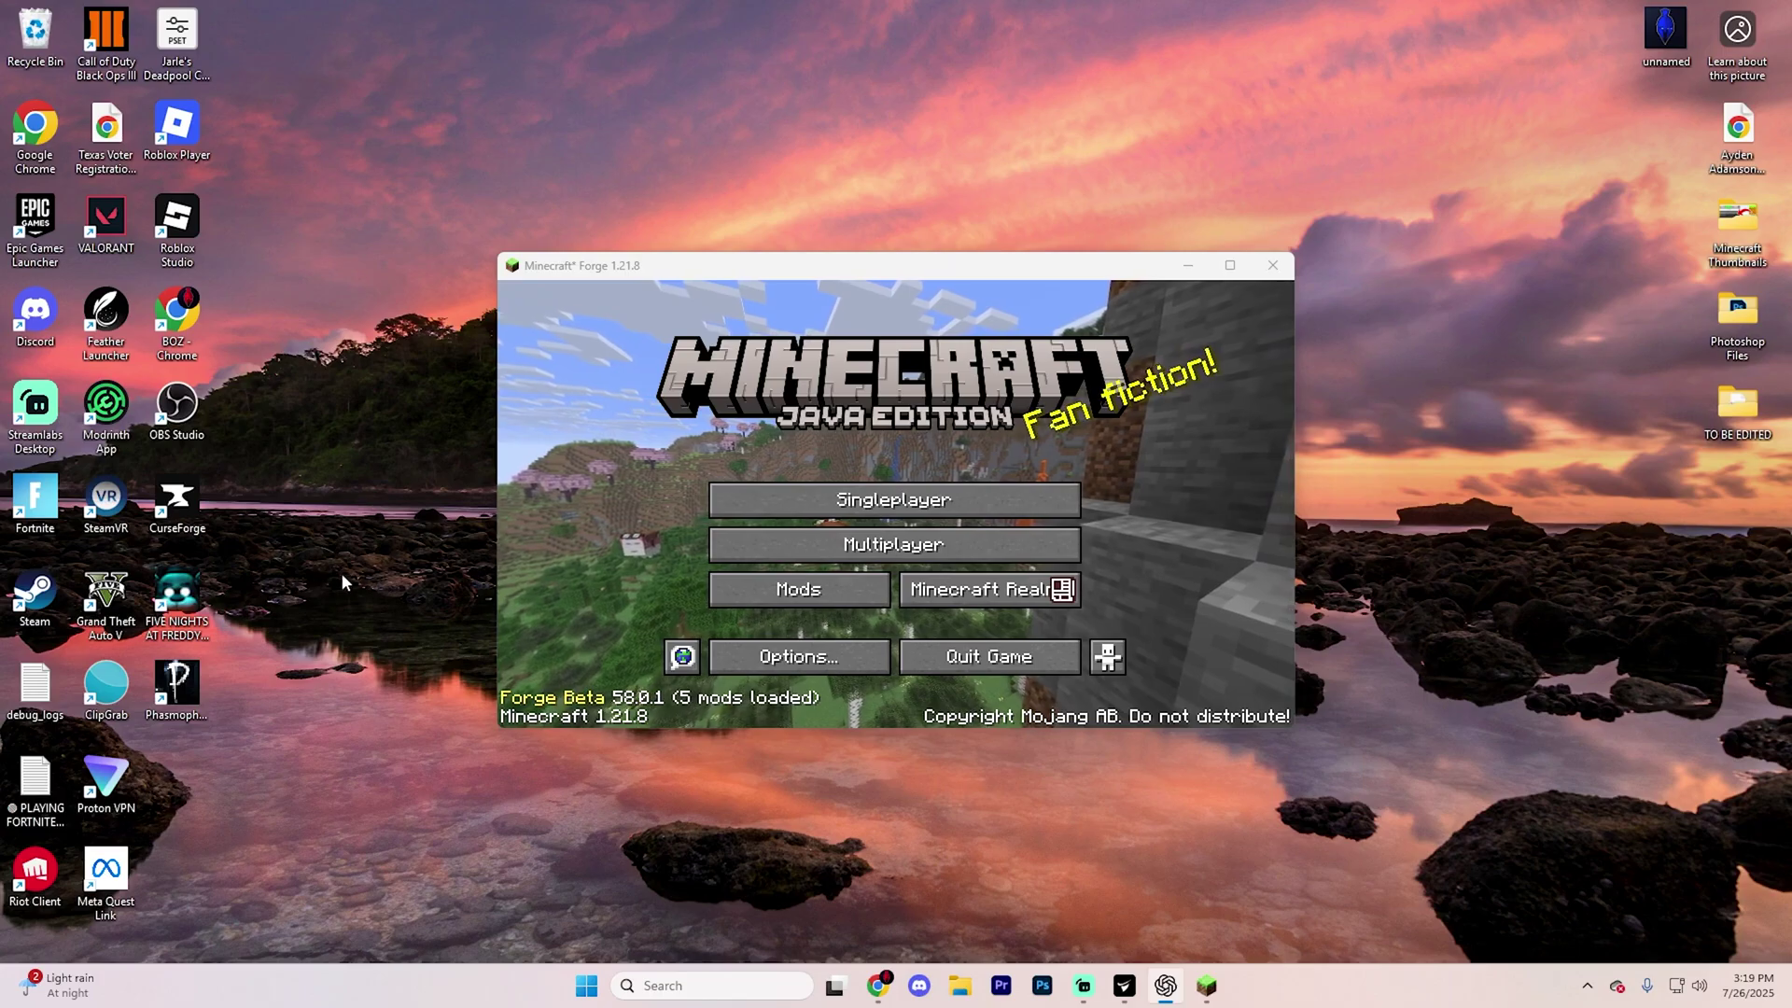
Step: Check the game's list of loaded mods for NotEnoughAnimations and return to the title screen
click(754, 608)
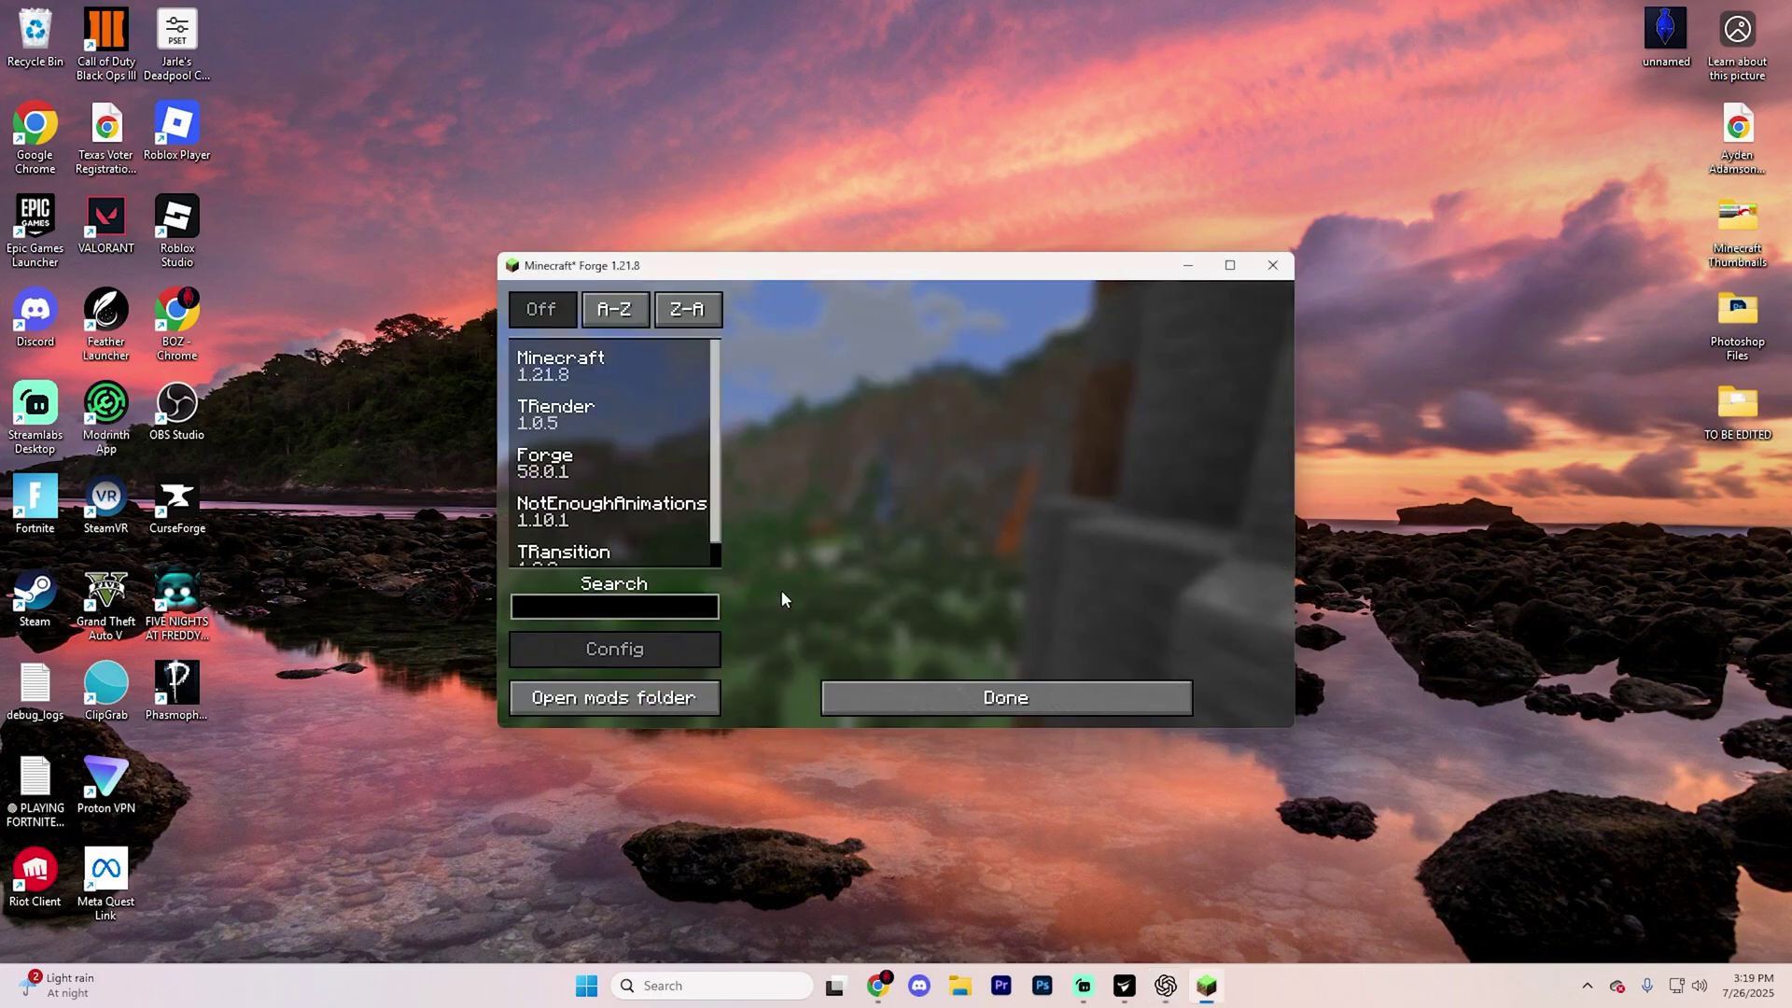
click(929, 693)
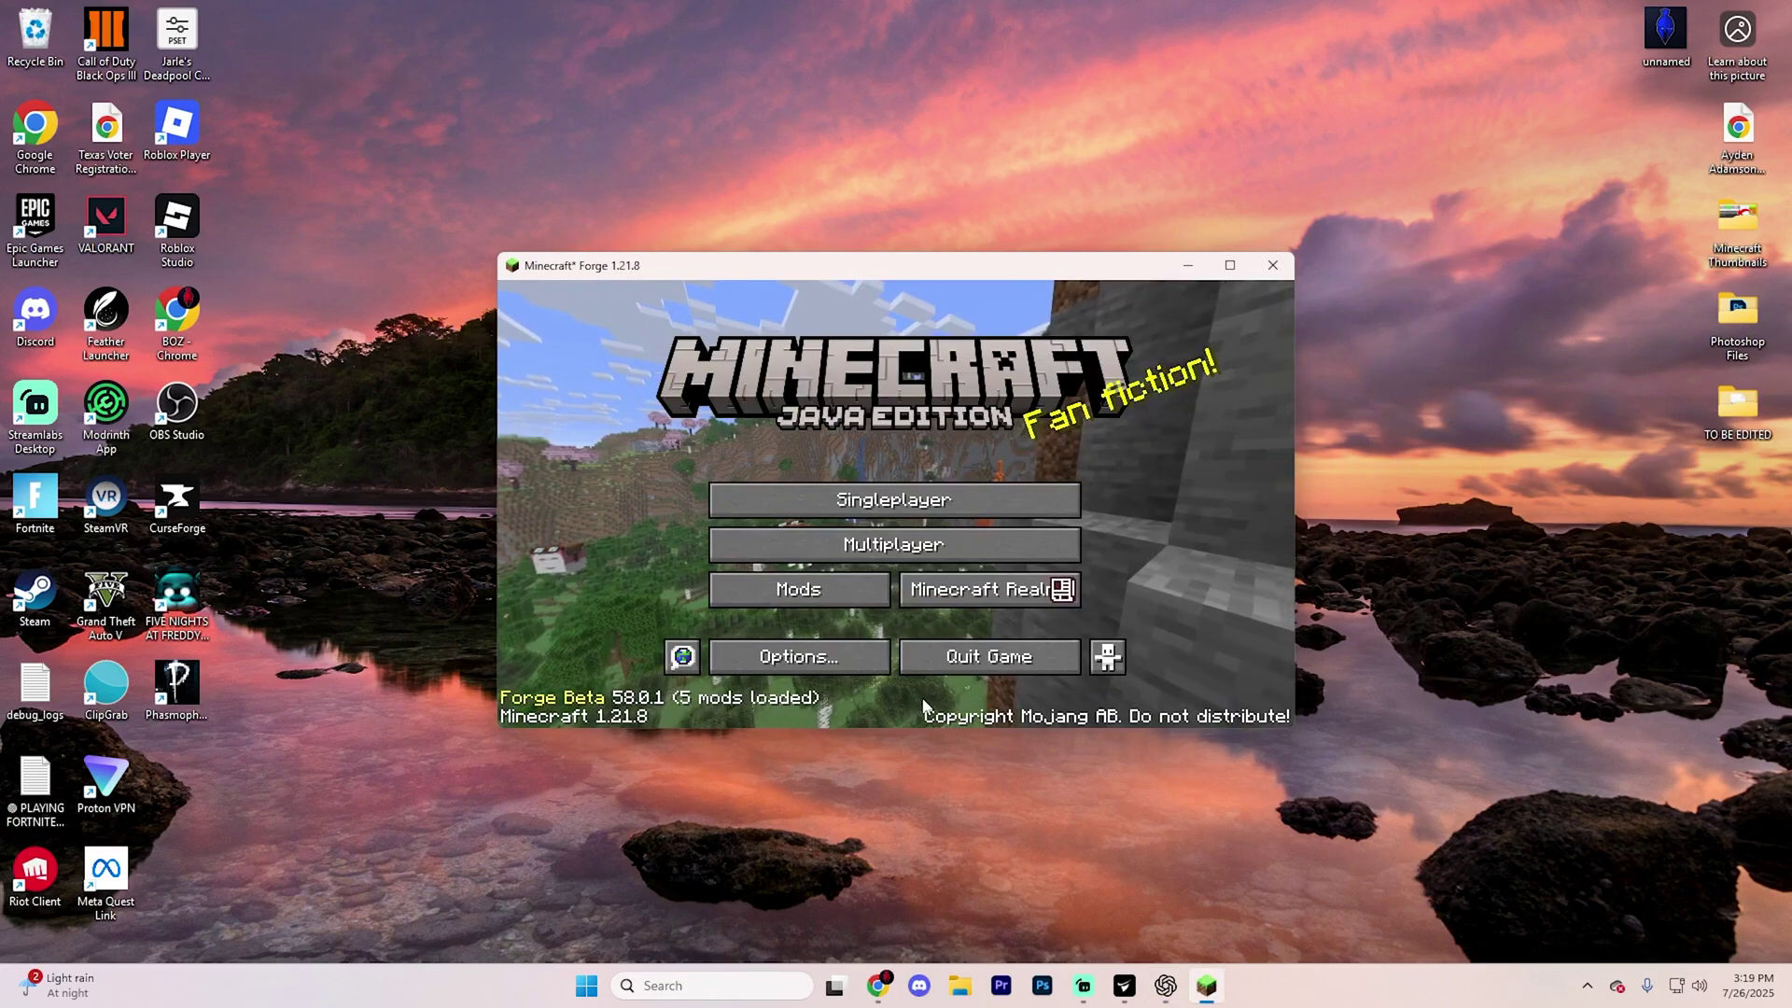